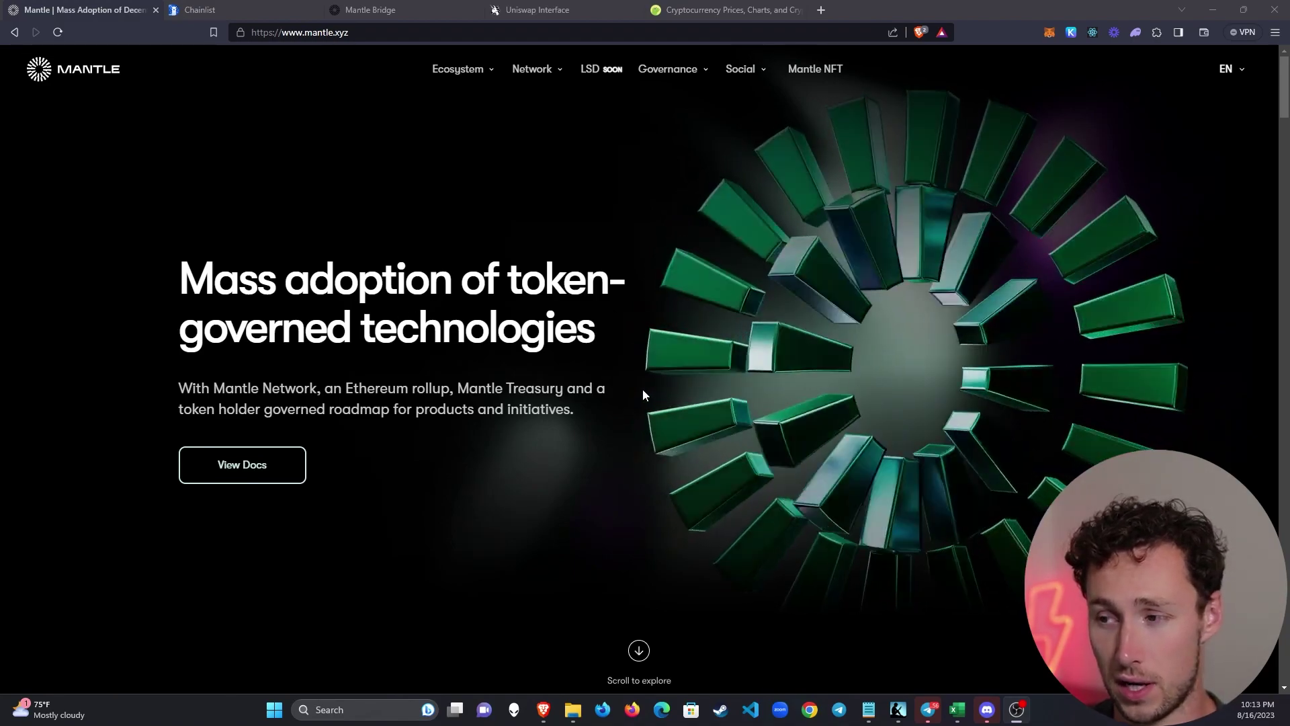
From the Chainlist tab, review the networks already in the MetaMask wallet.
scroll(607, 386, down, 2)
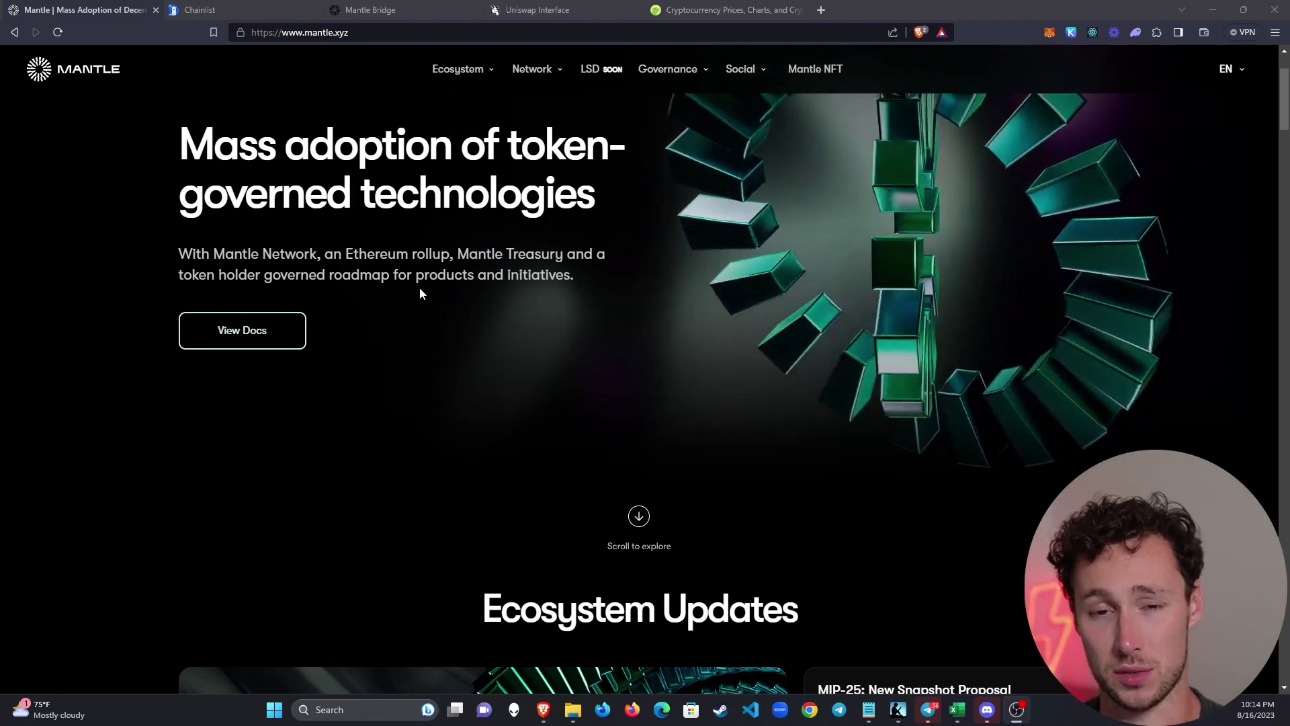
scroll(421, 290, down, 3)
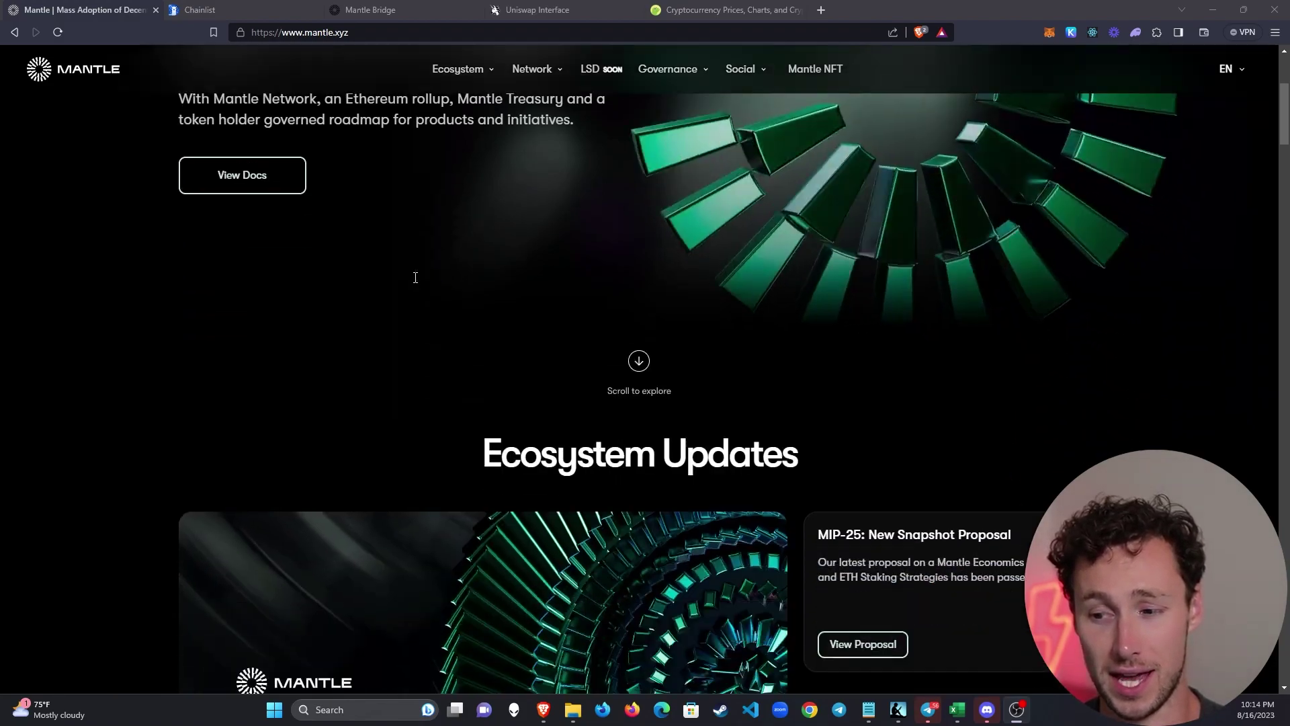
scroll(254, 309, up, 4)
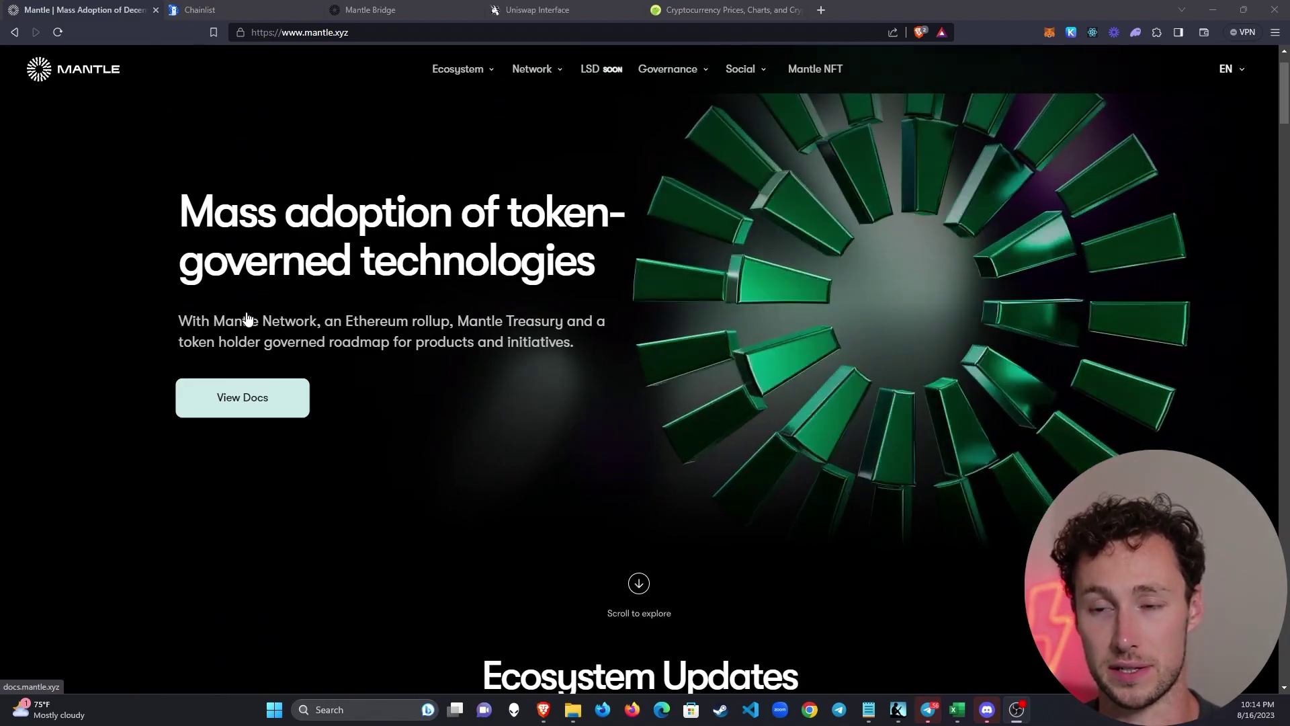
click(208, 8)
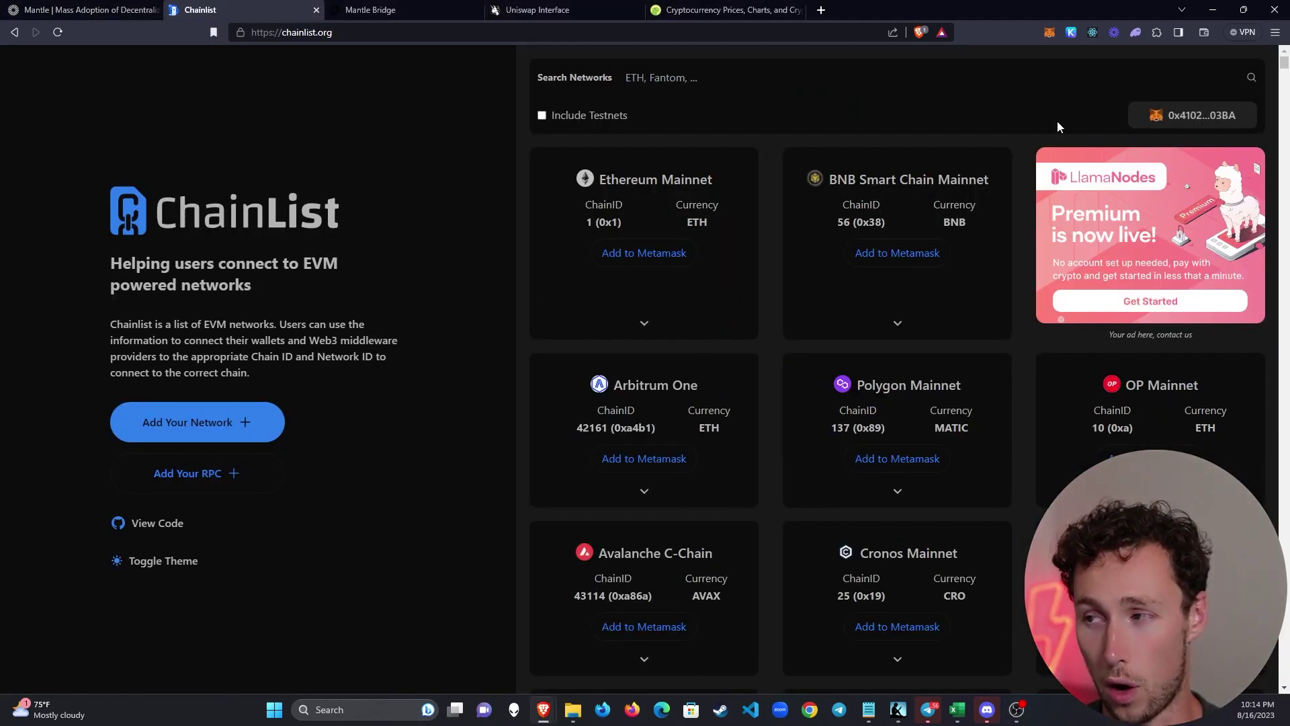
click(1048, 33)
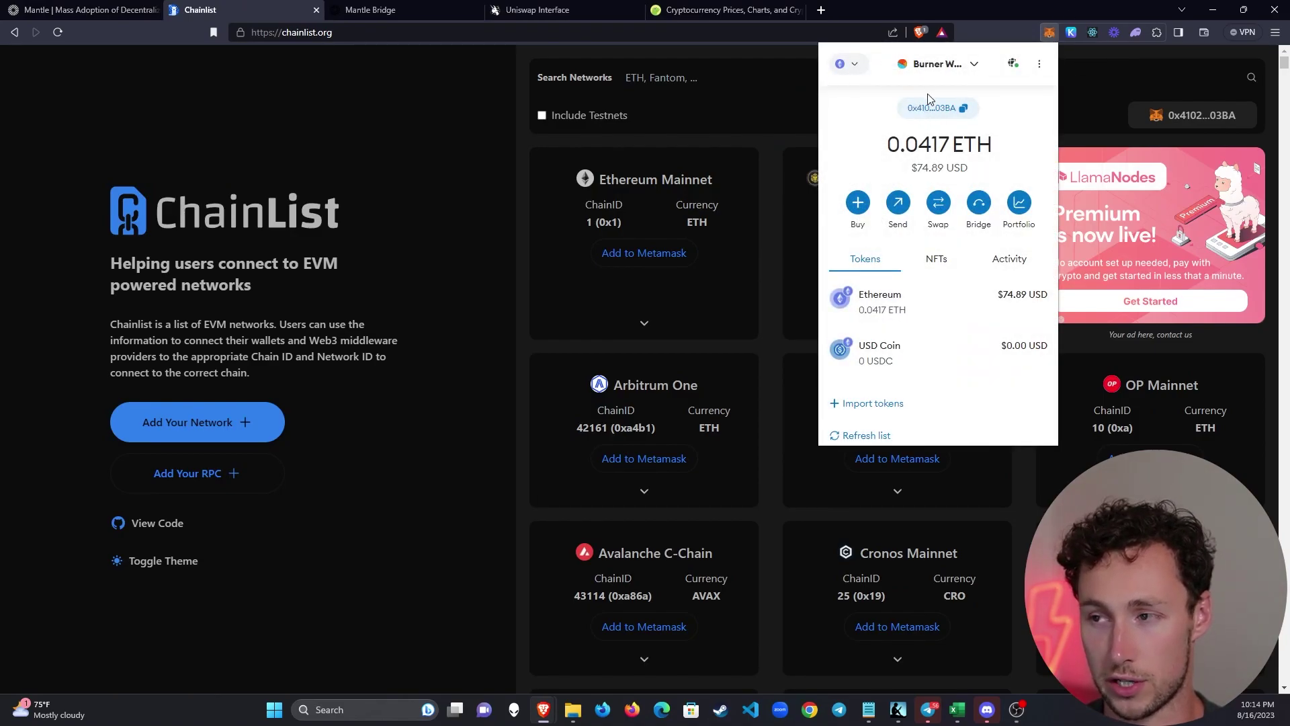
click(853, 63)
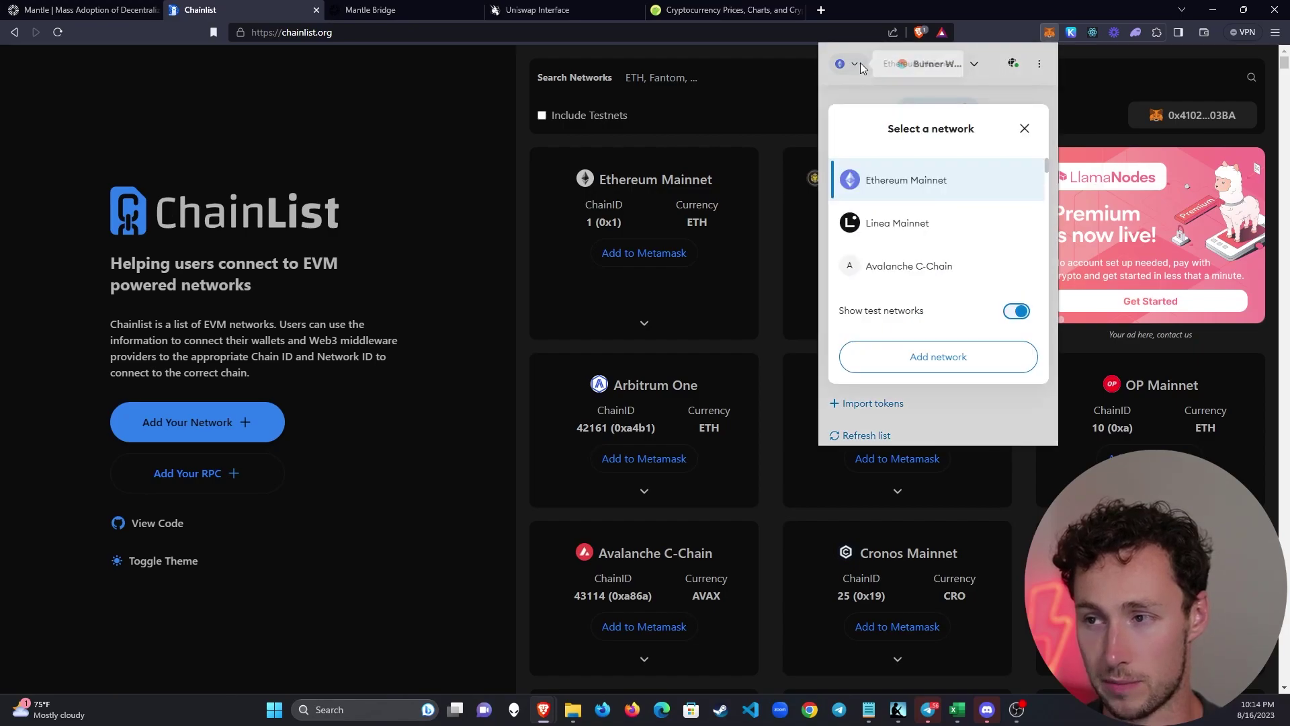
scroll(935, 205, down, 5)
scroll(935, 205, up, 5)
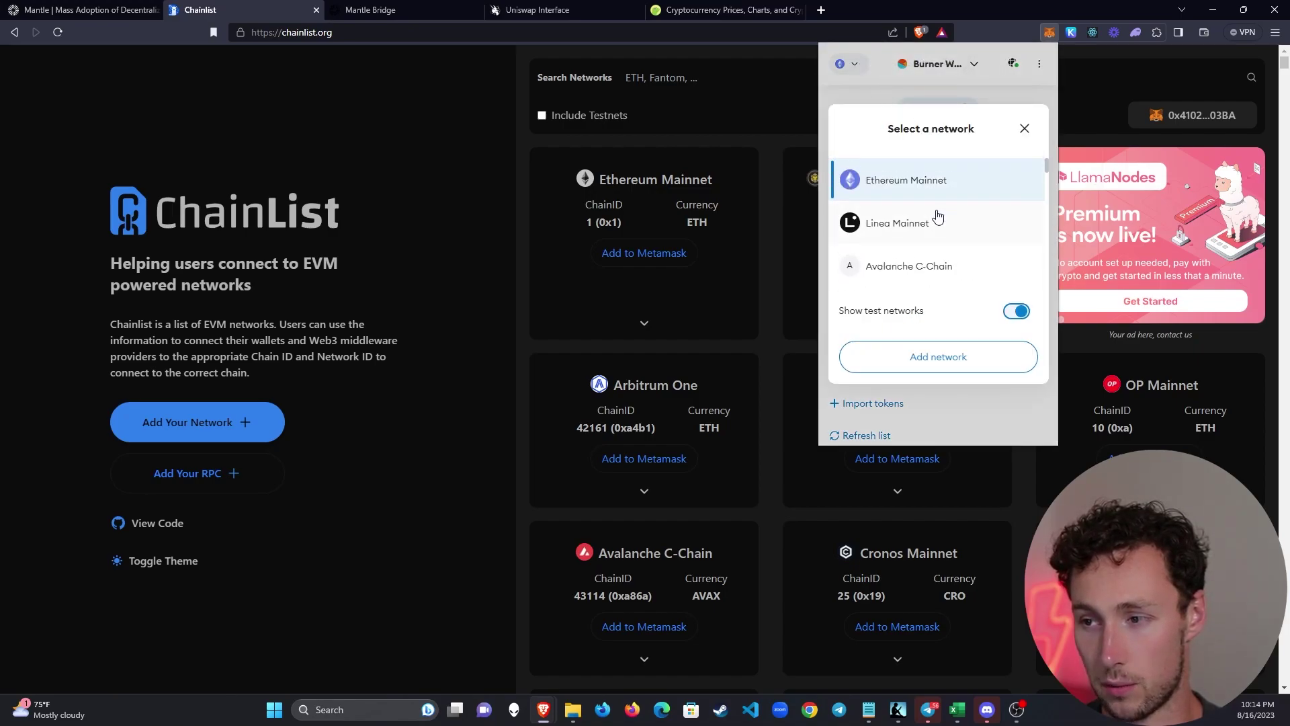
click(850, 78)
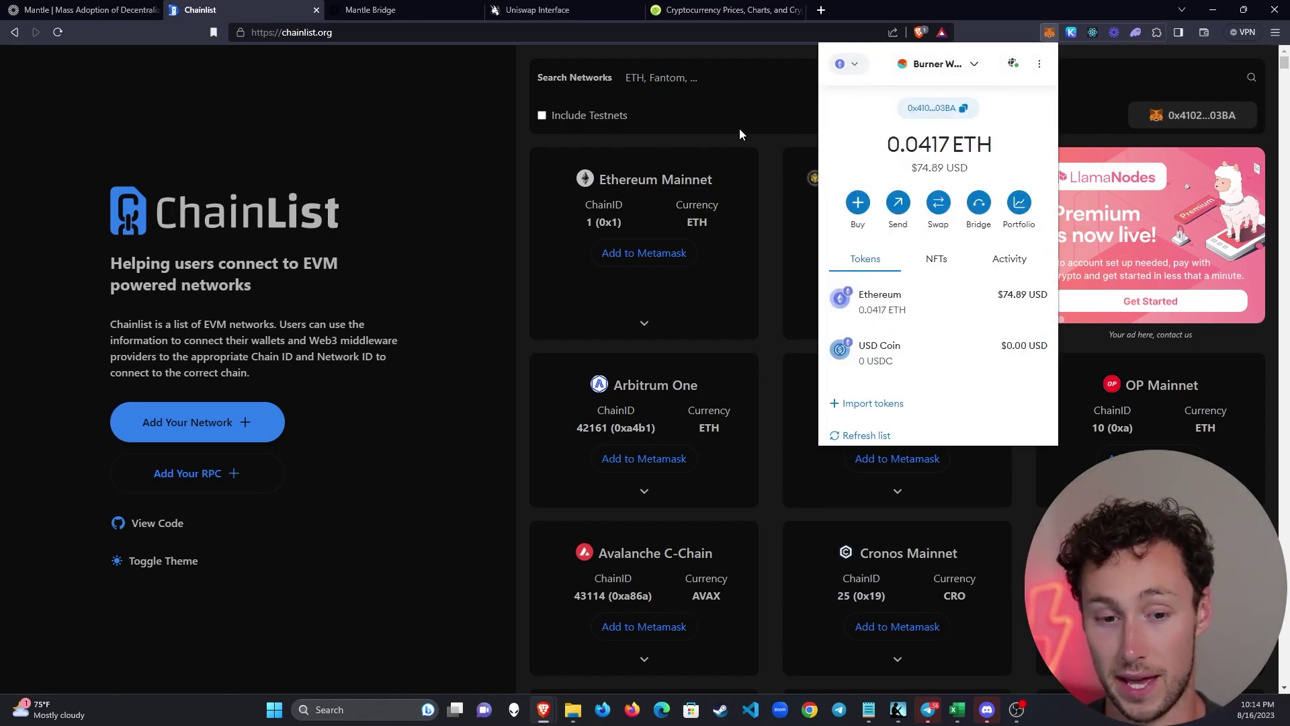
click(718, 108)
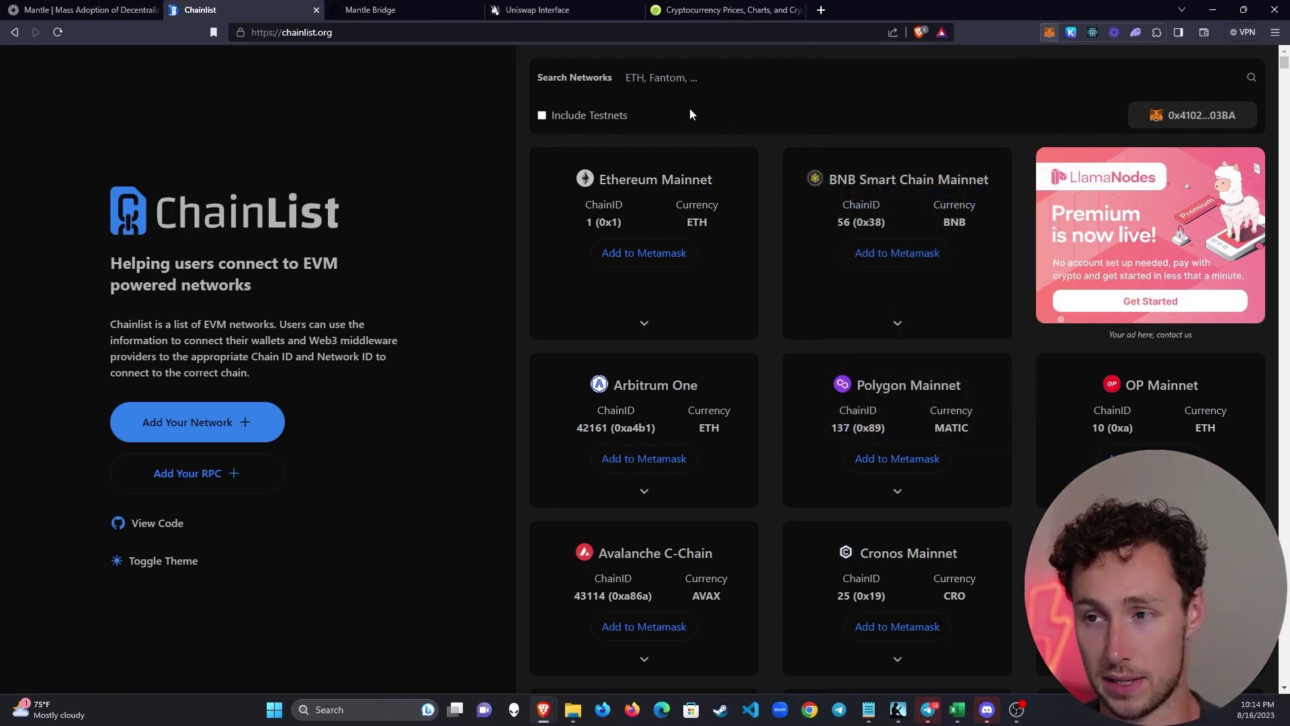
Search Chainlist for 'mantle', add Mantle (chain ID 5000, MNT) to MetaMask and switch to it.
click(639, 78)
double_click(297, 32)
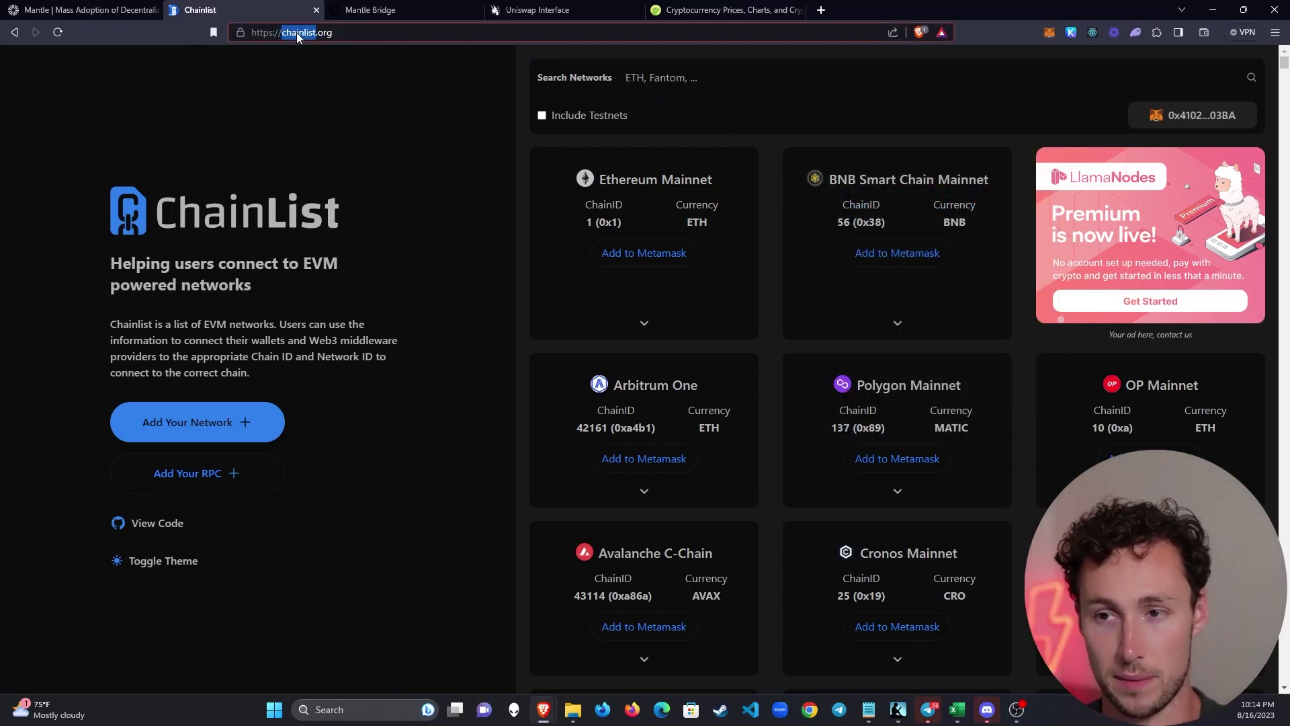
click(659, 78)
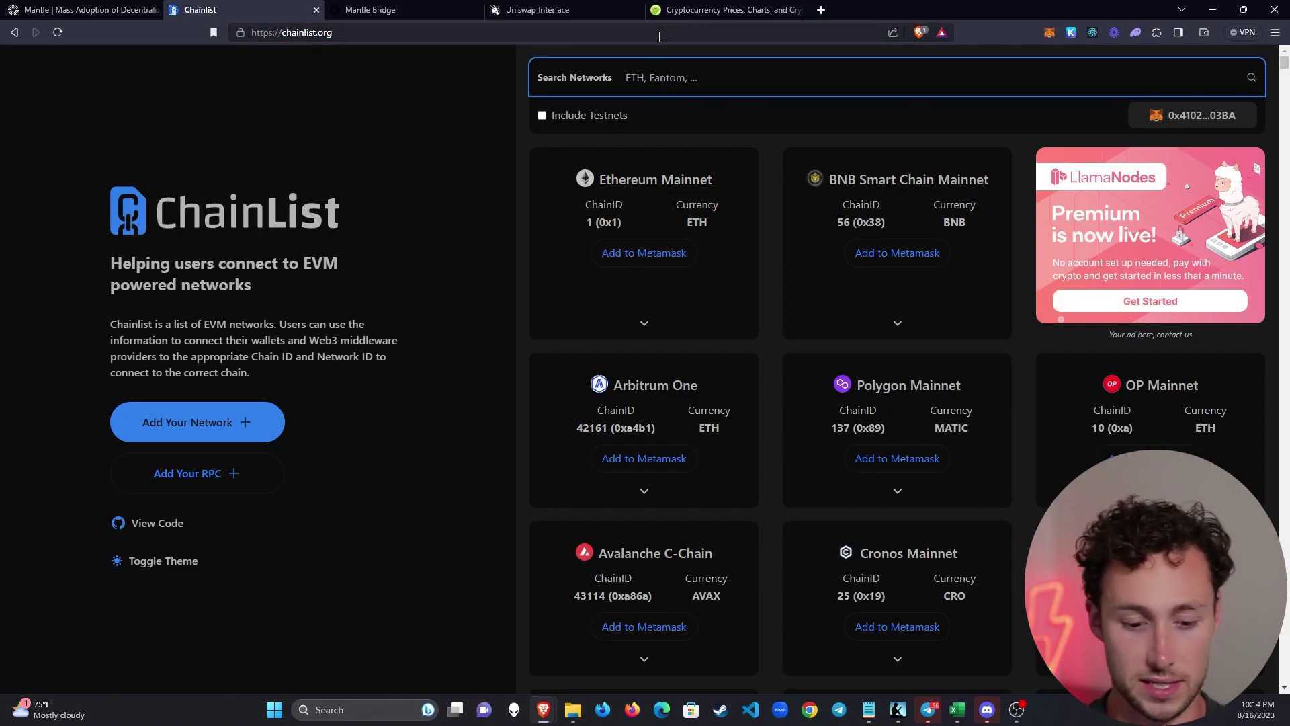
text(mantle)
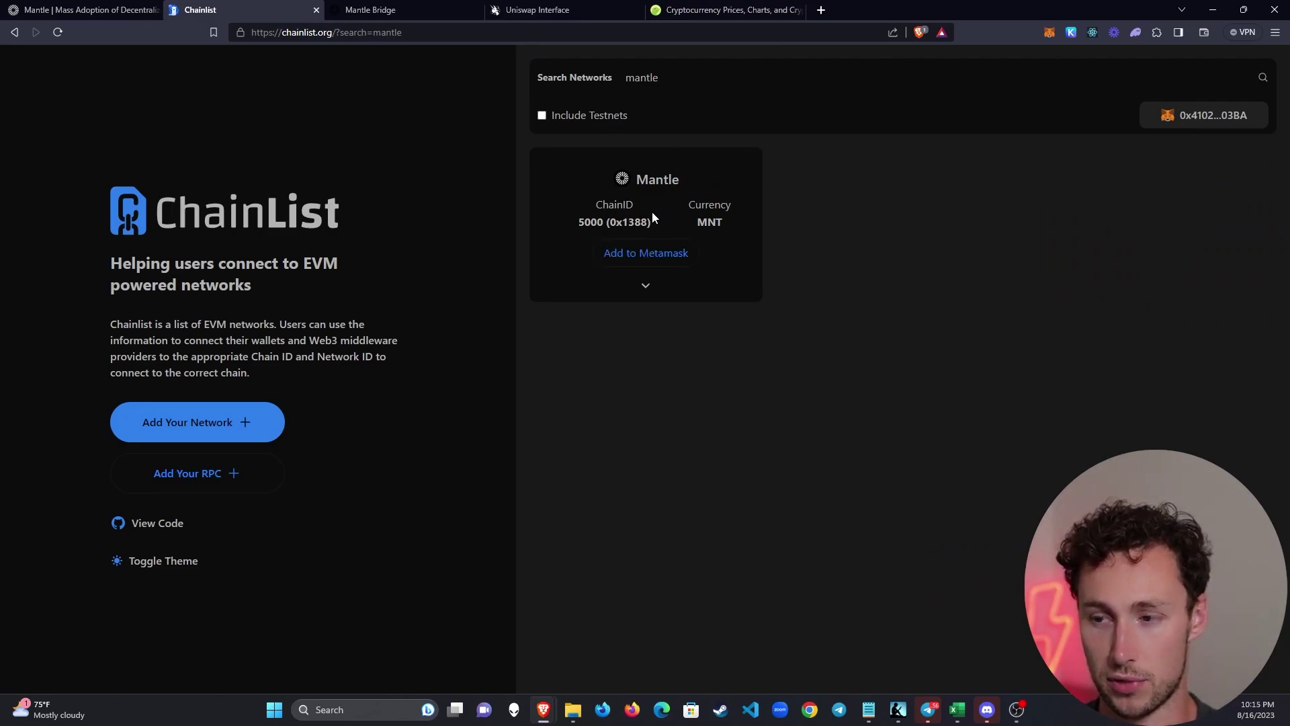
click(638, 250)
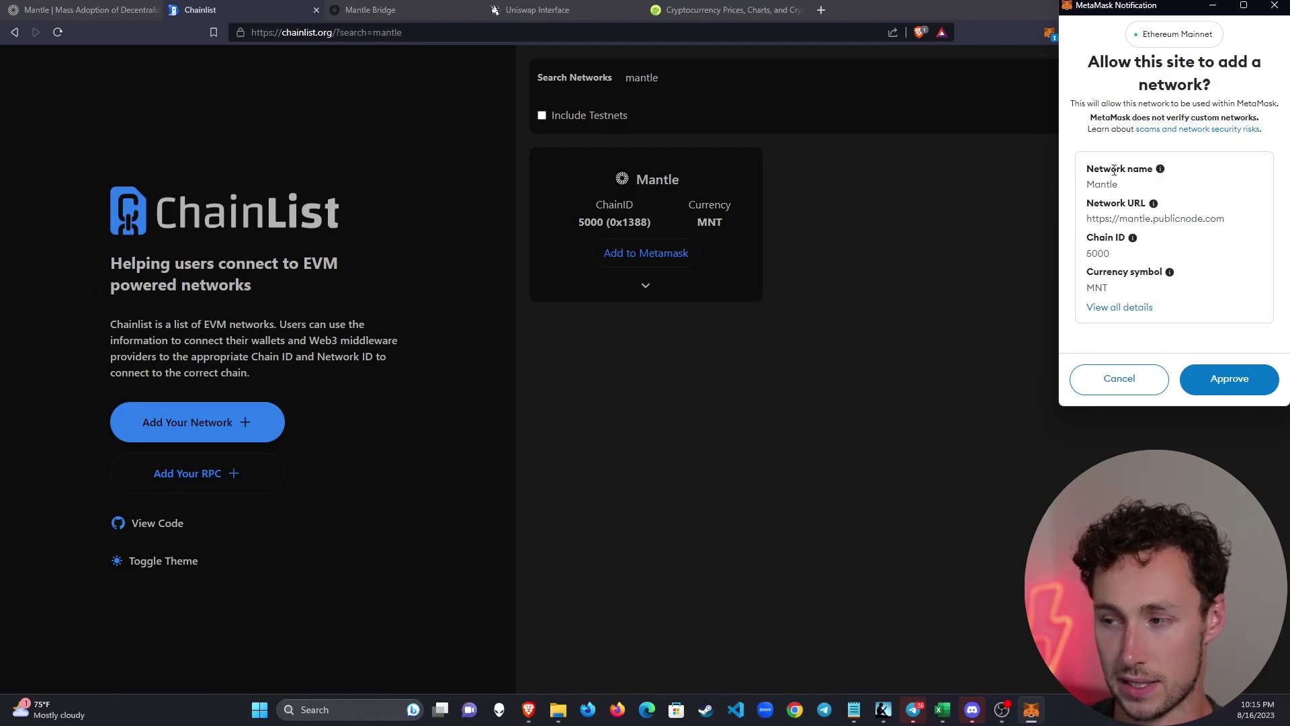
click(1218, 397)
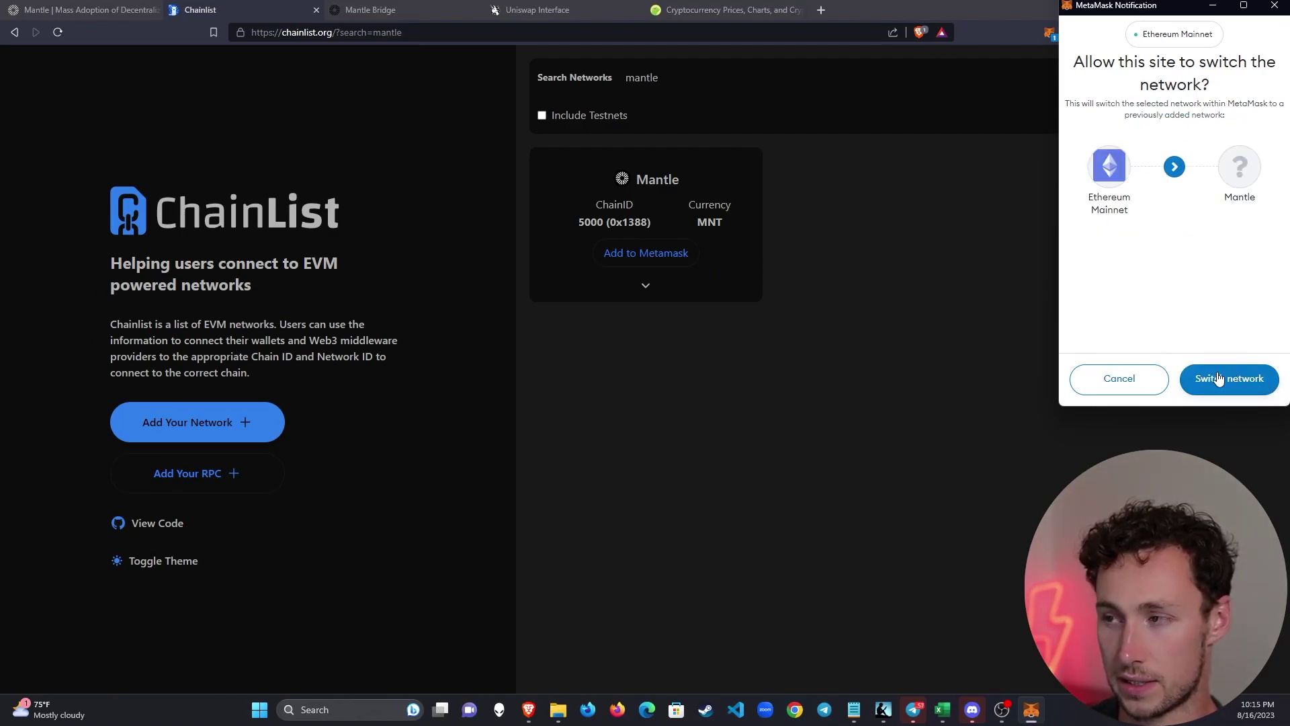
click(1242, 379)
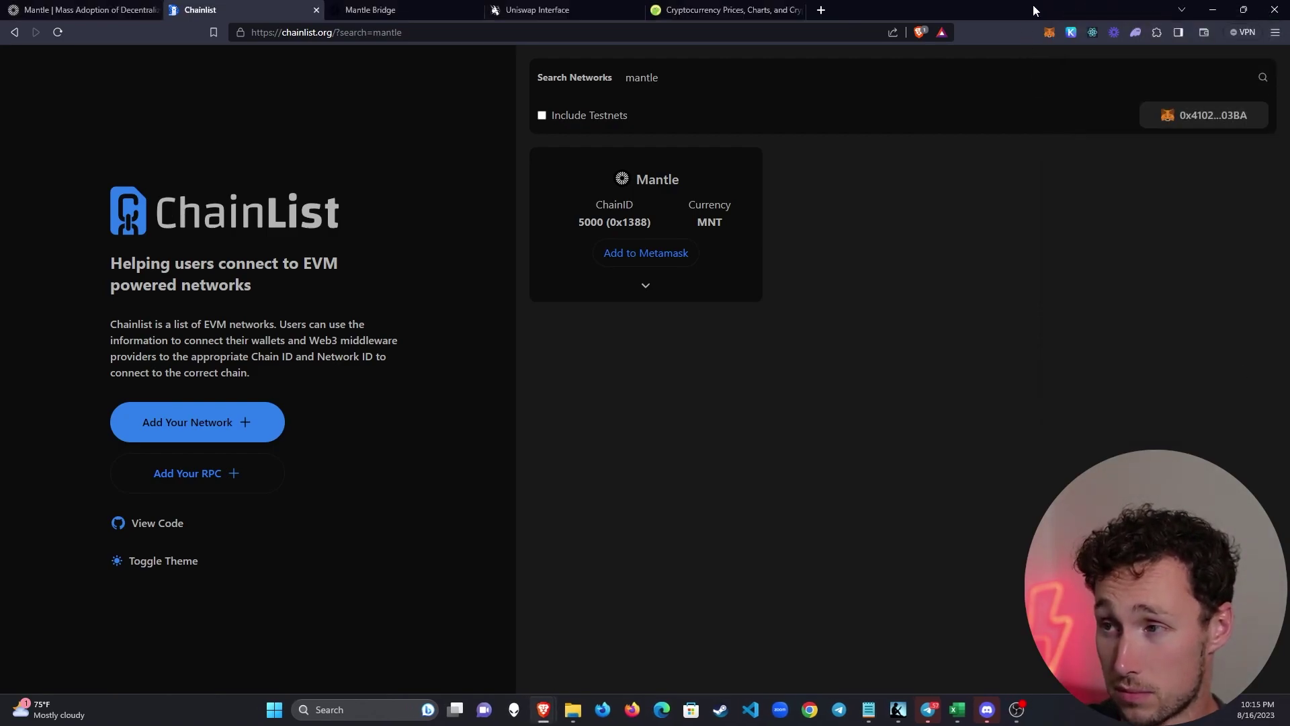
Check the 0 MNT balance in MetaMask, then switch the wallet back to Ethereum Mainnet.
click(1047, 34)
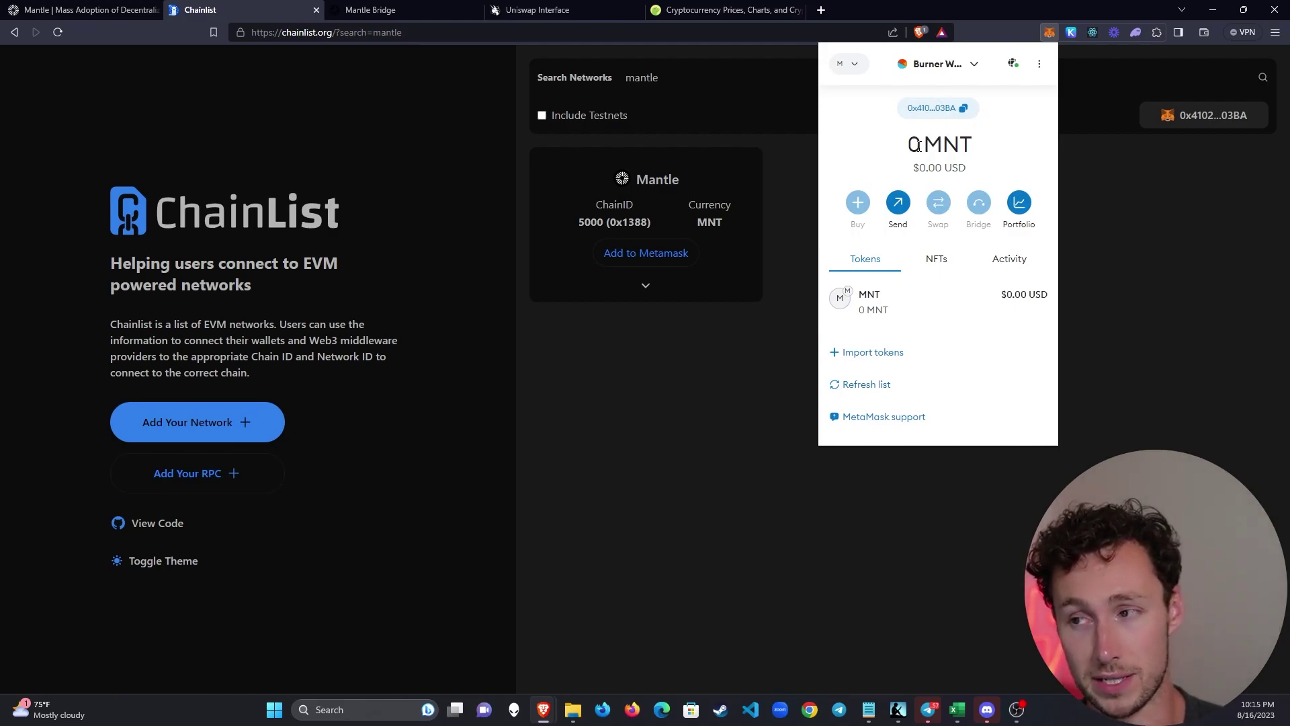
drag(915, 153, 965, 159)
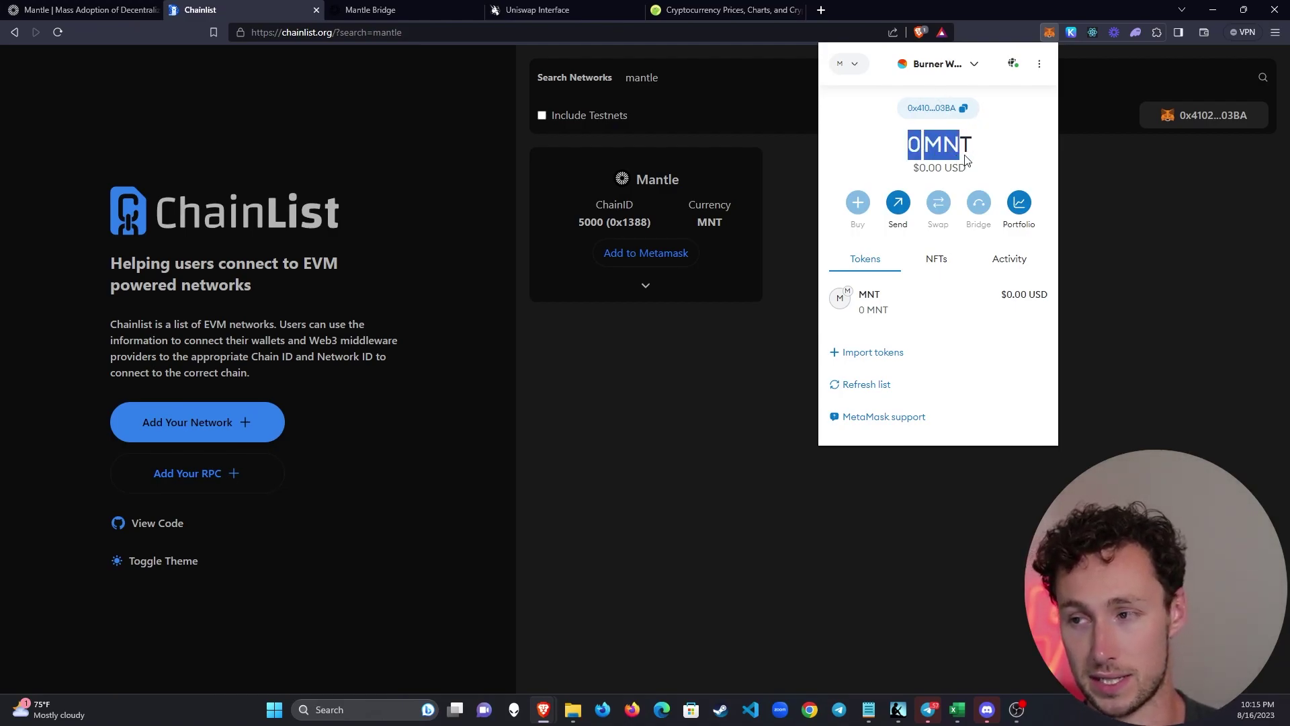
click(970, 149)
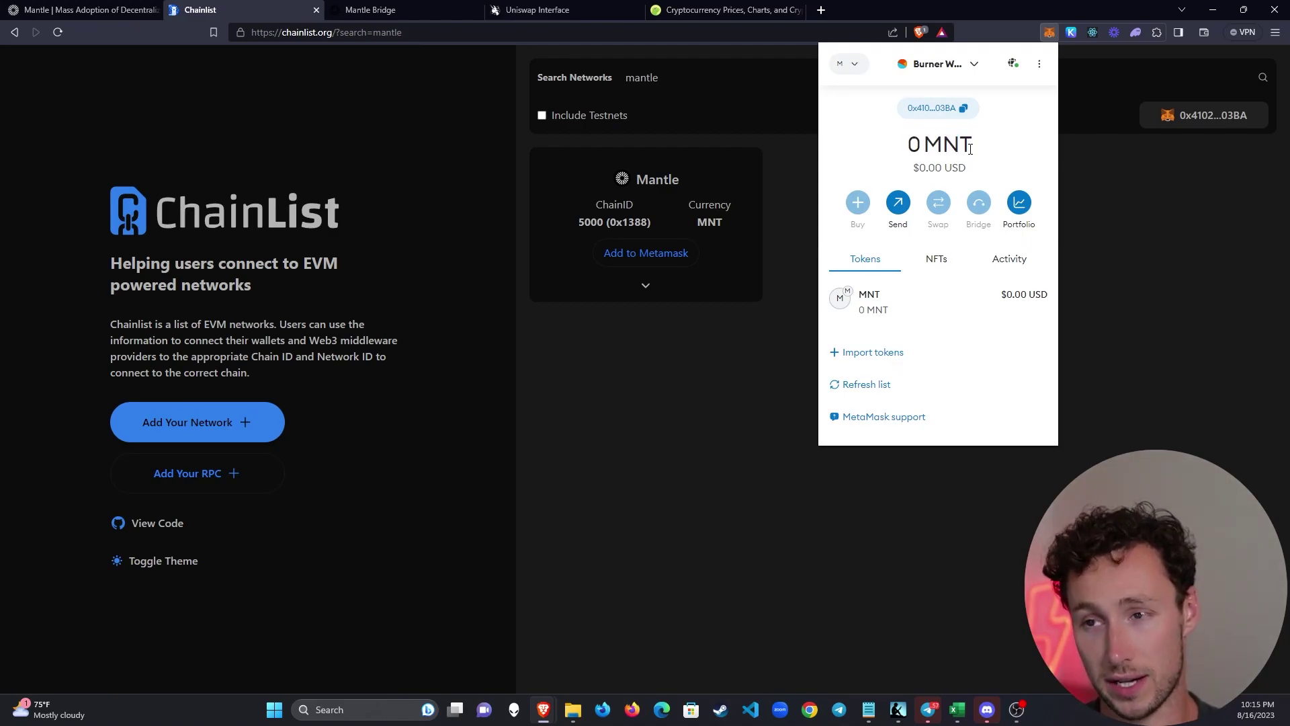
click(851, 64)
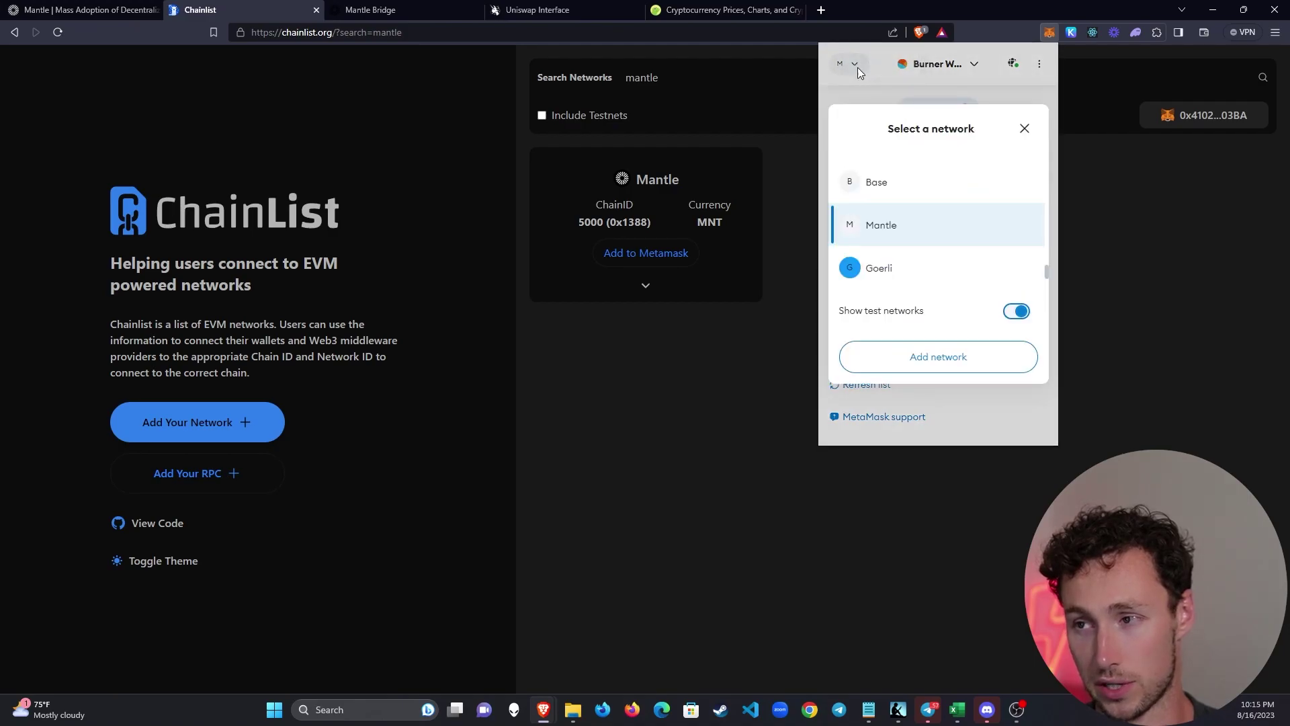
scroll(894, 199, up, 5)
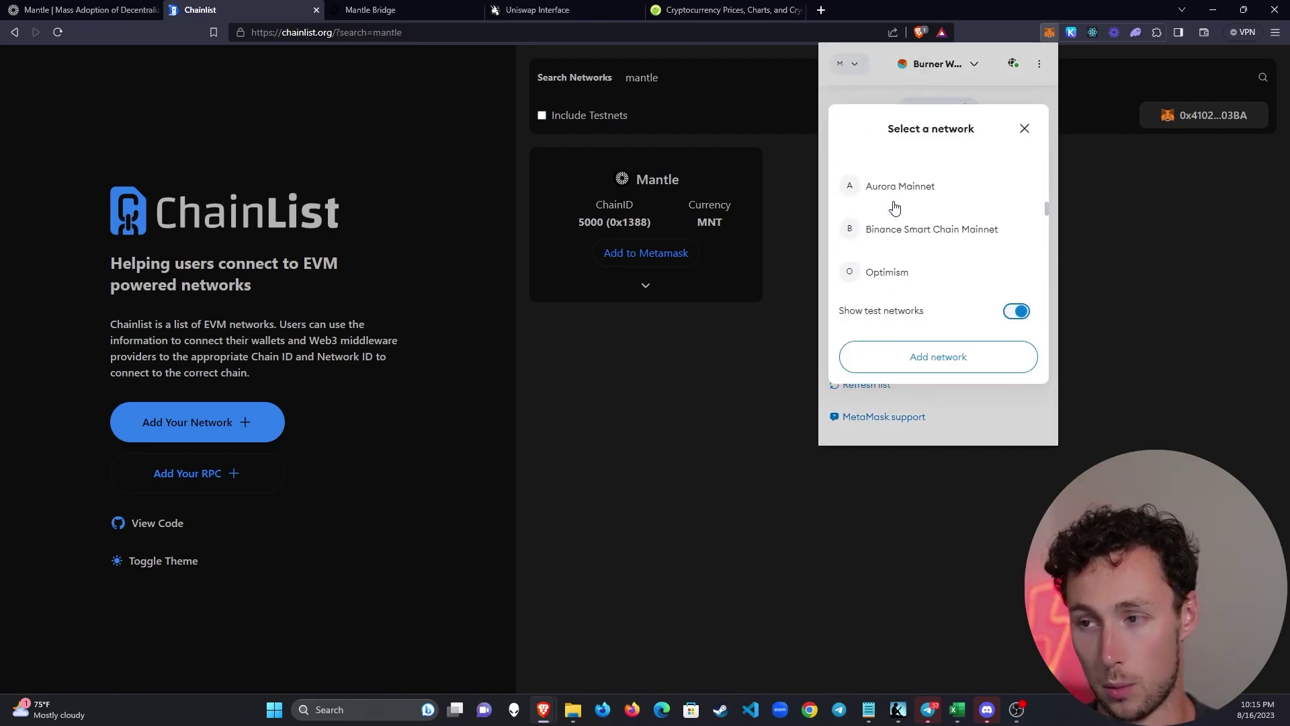
scroll(895, 206, up, 5)
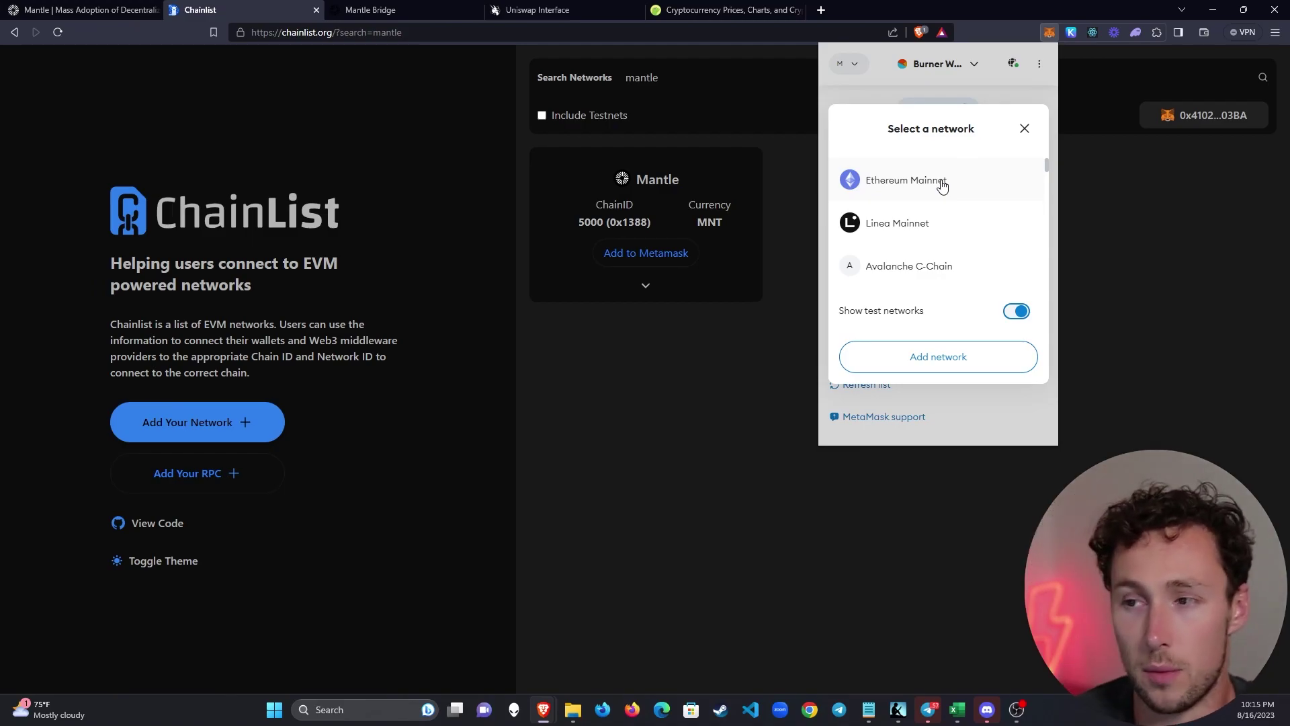
click(941, 181)
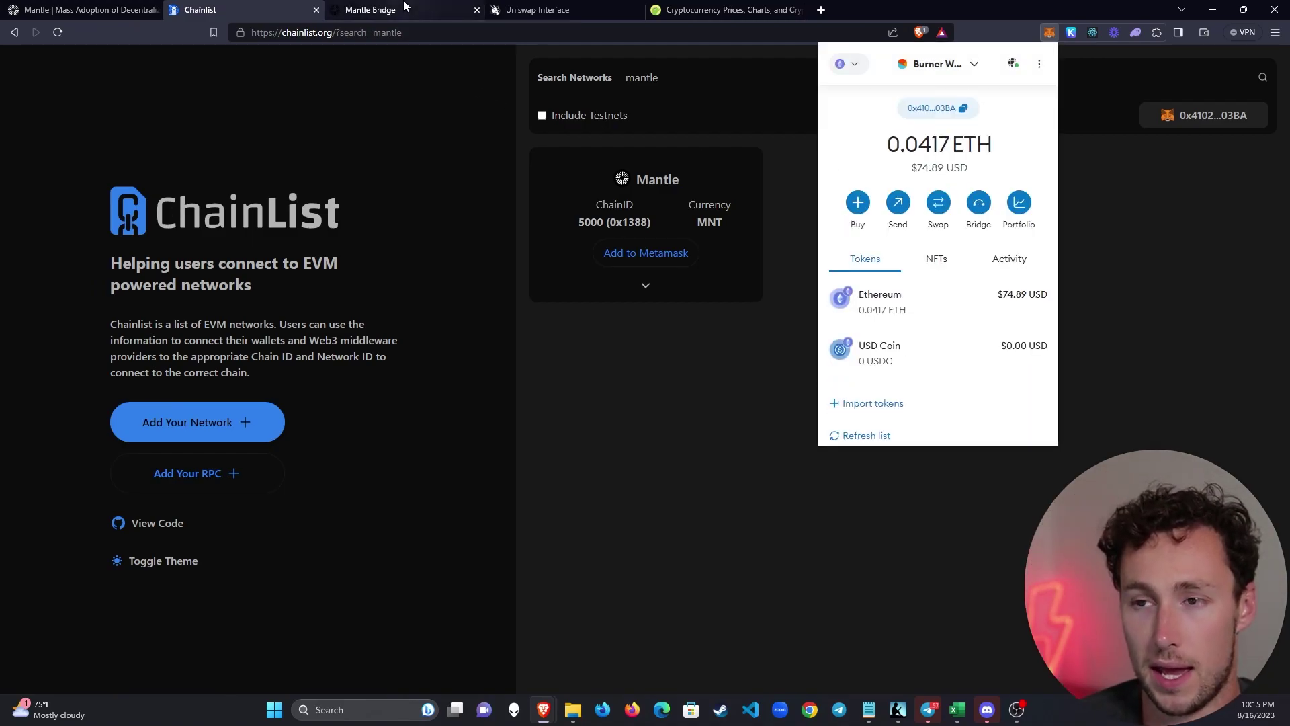
click(405, 5)
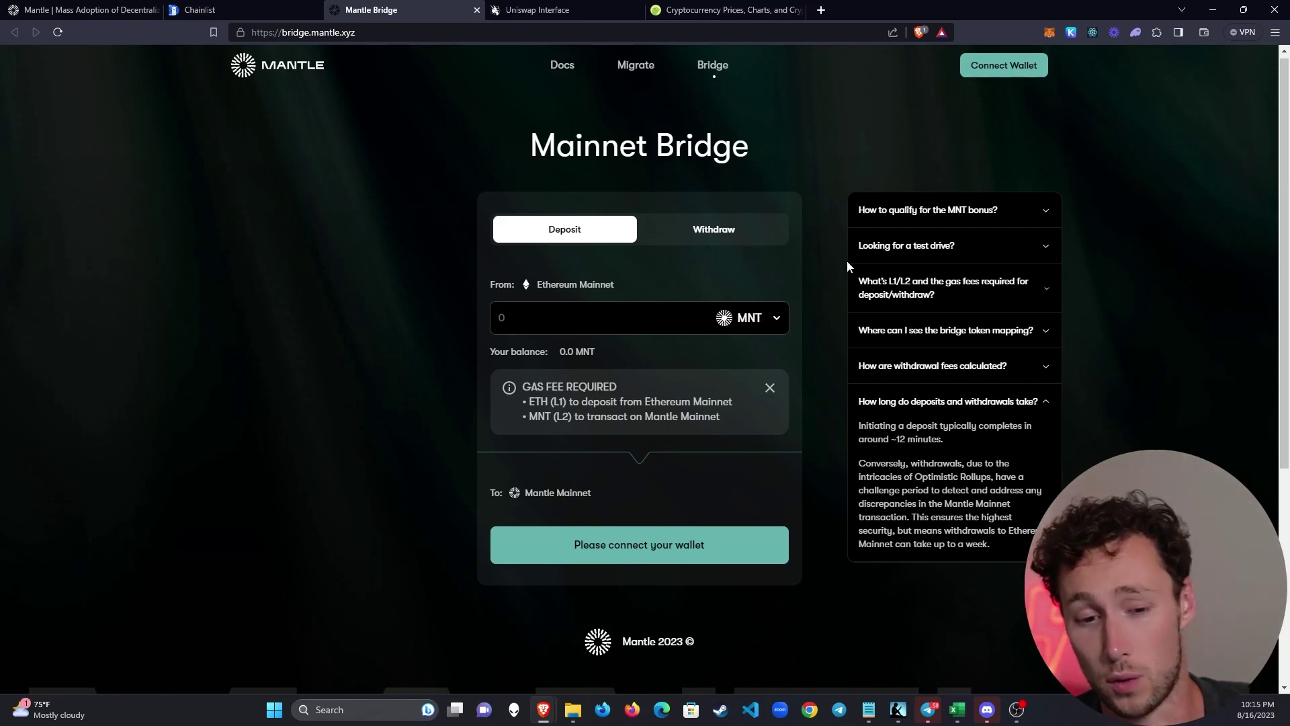
Pick MNT from the Deposit form's token list on Mantle Bridge.
click(776, 320)
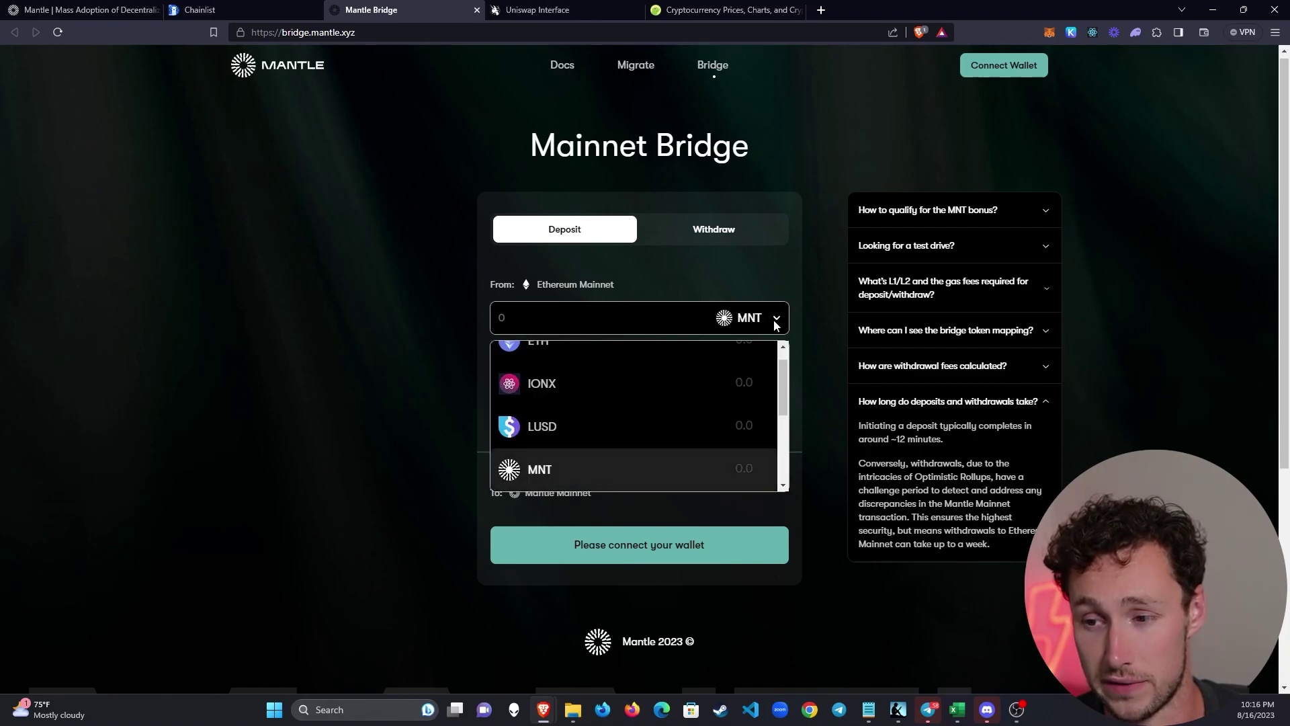
scroll(688, 410, down, 3)
scroll(672, 423, up, 3)
scroll(591, 426, down, 3)
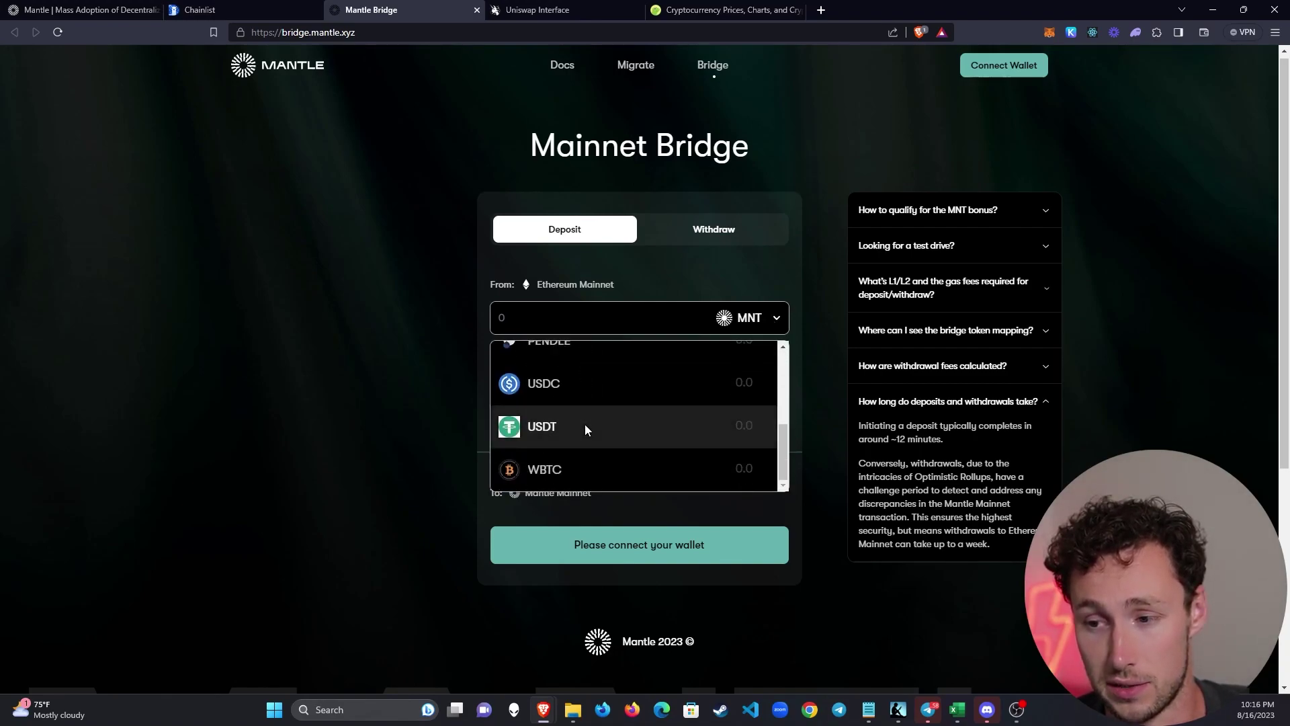
scroll(591, 423, up, 3)
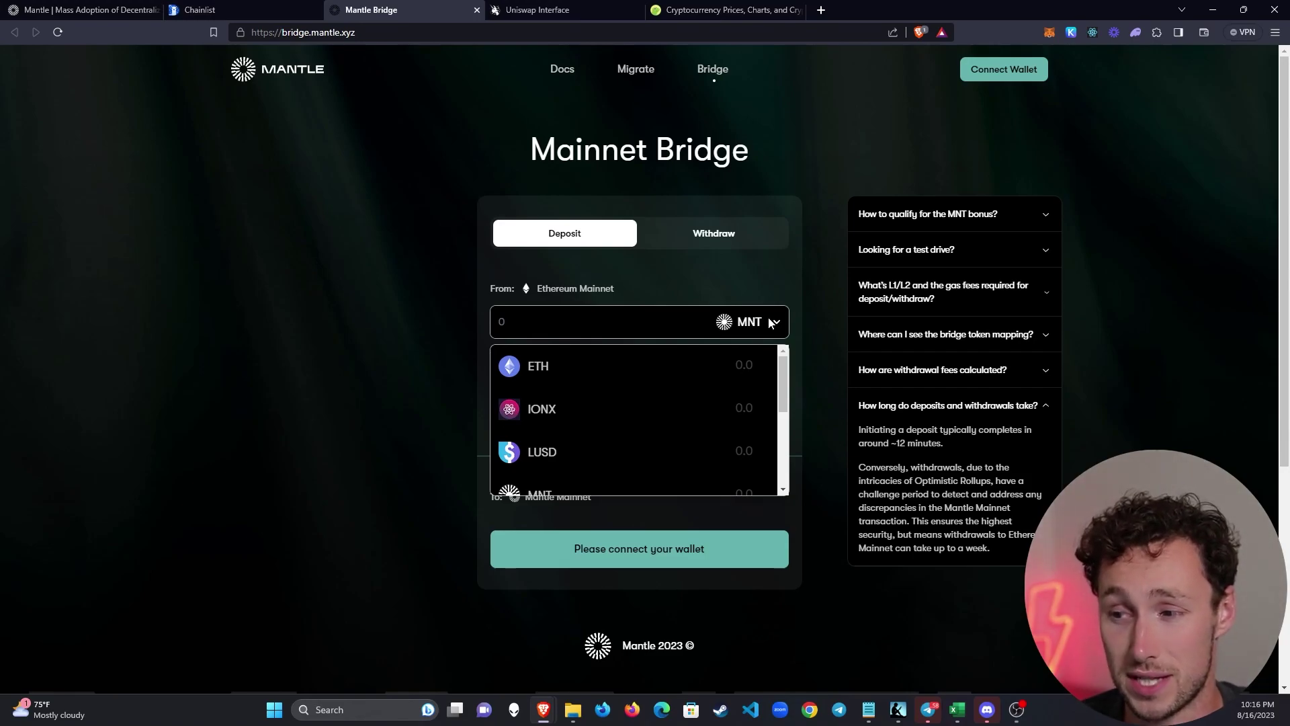
click(769, 318)
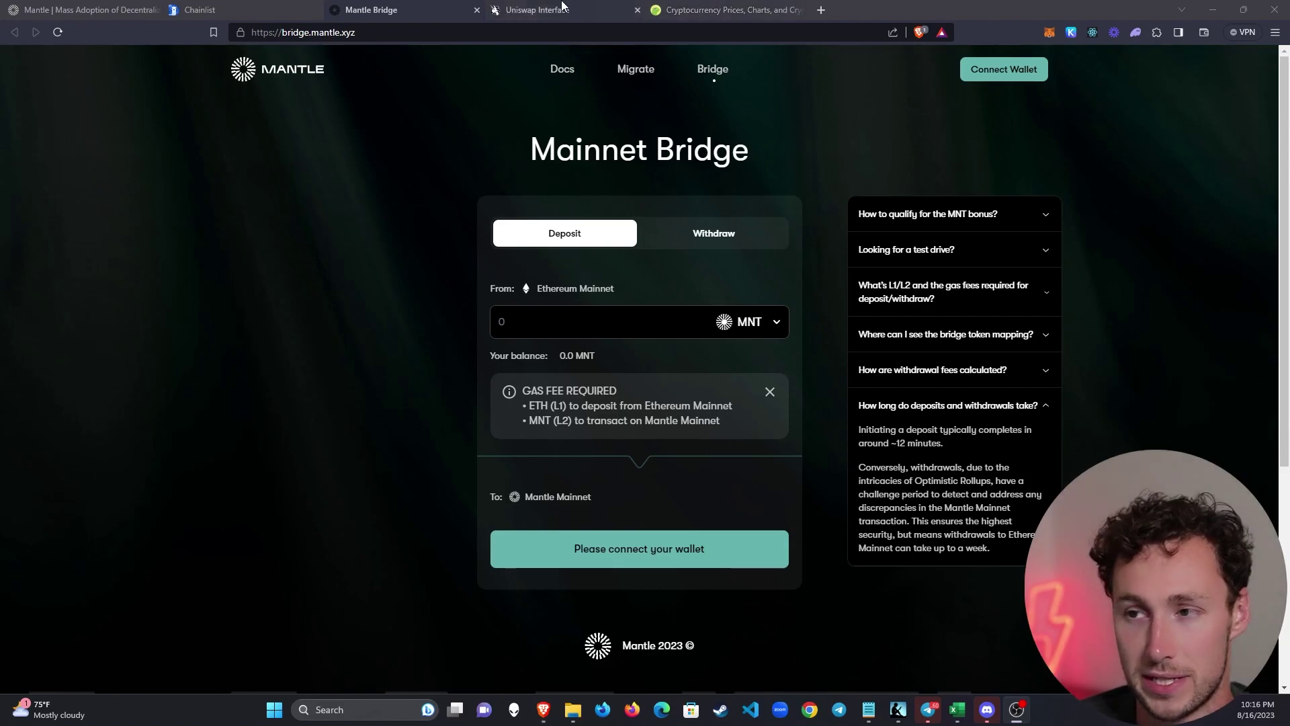
Connect MetaMask on Uniswap's swap page so the 0.042 ETH balance shows.
click(539, 18)
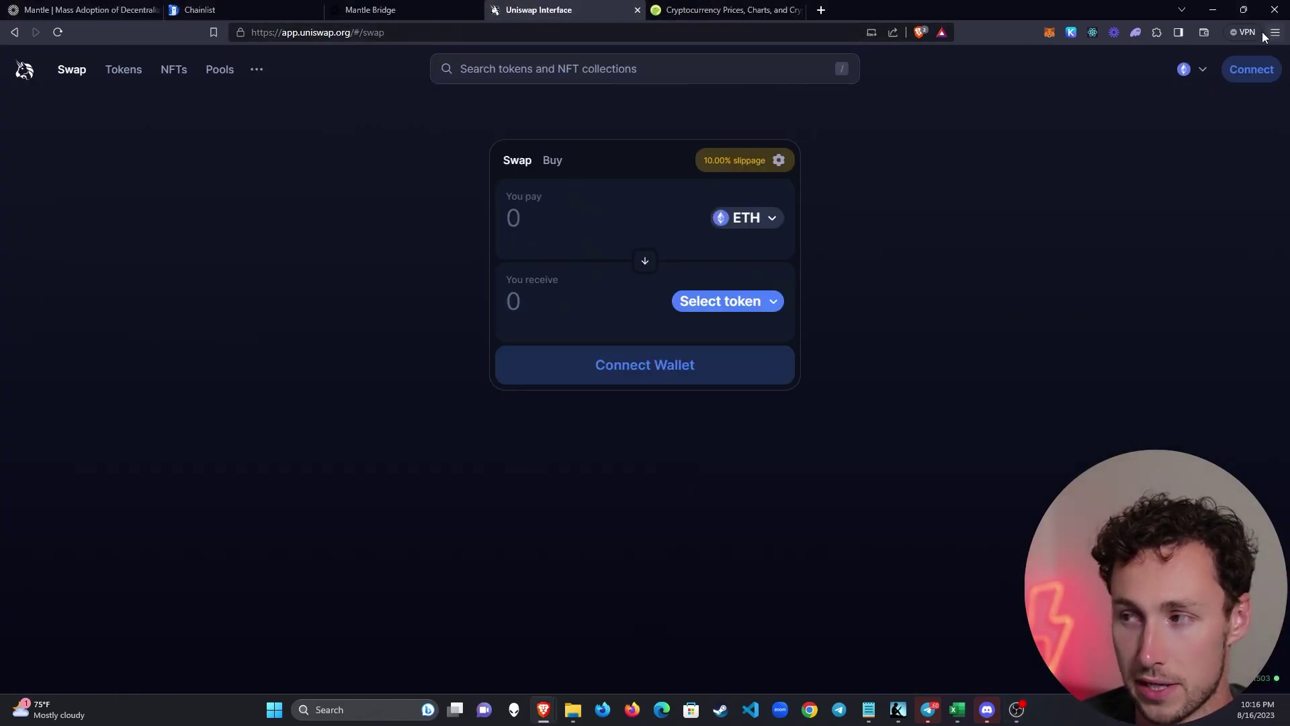
click(1252, 69)
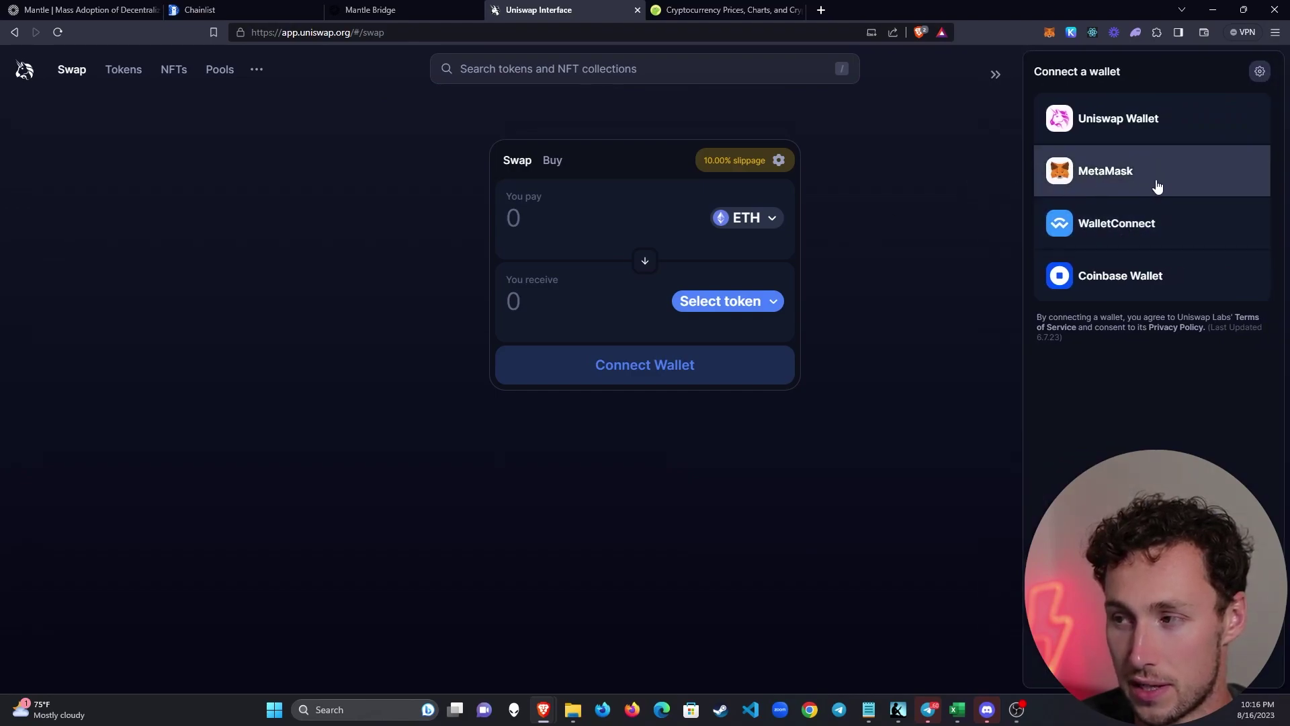
click(1126, 175)
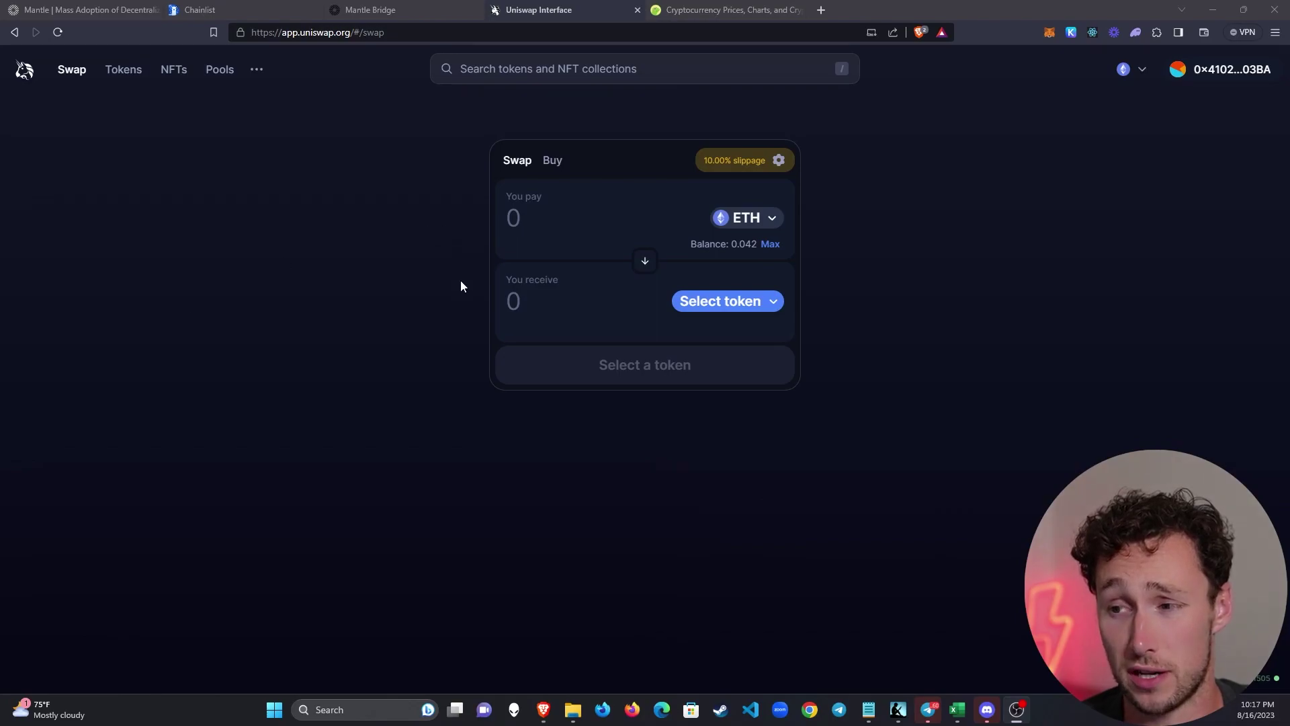
Search 'mnt' in Uniswap's token selector and pick Mantle (MNT) as the receive token.
click(741, 313)
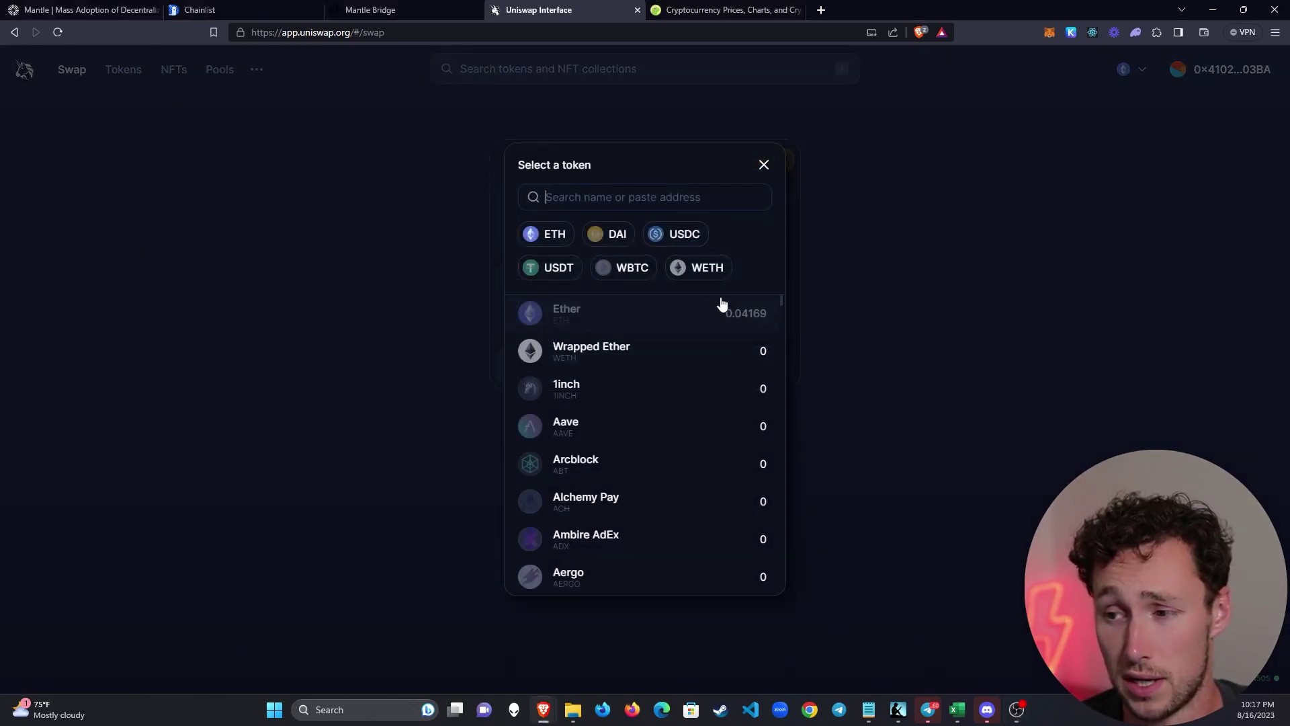
scroll(632, 356, down, 5)
scroll(630, 356, down, 5)
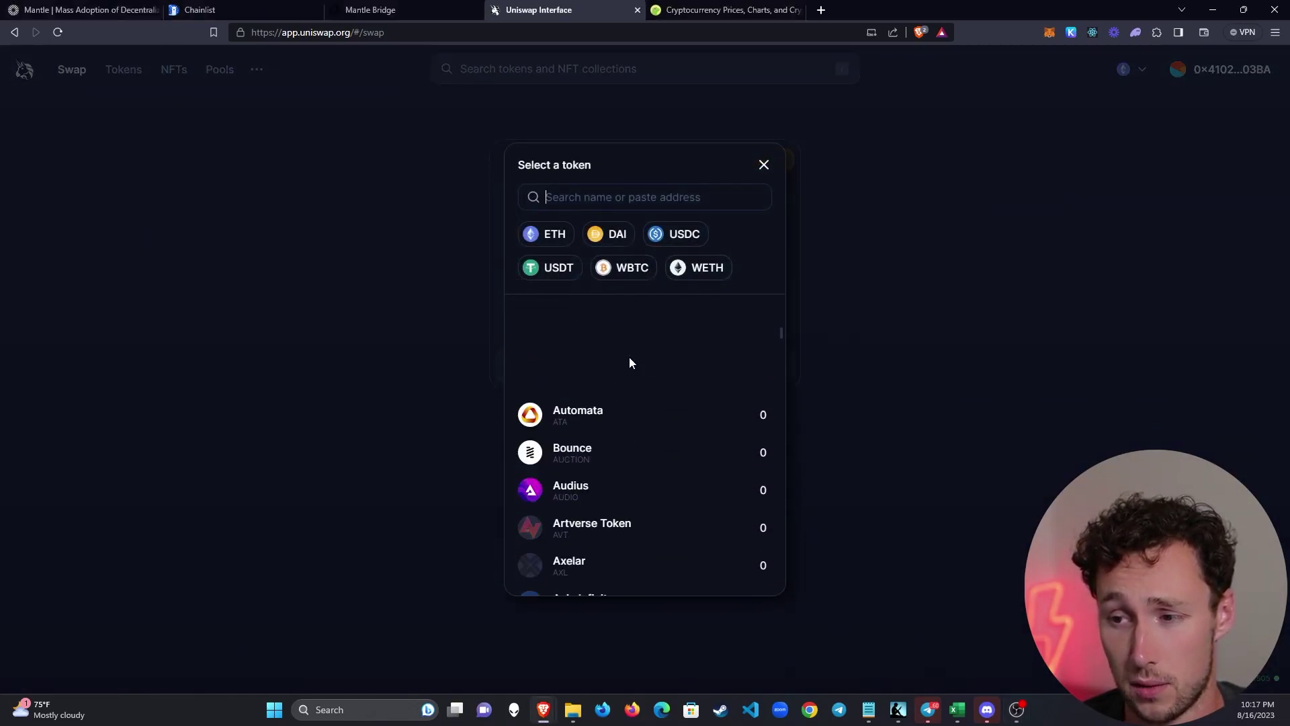
scroll(681, 314, up, 15)
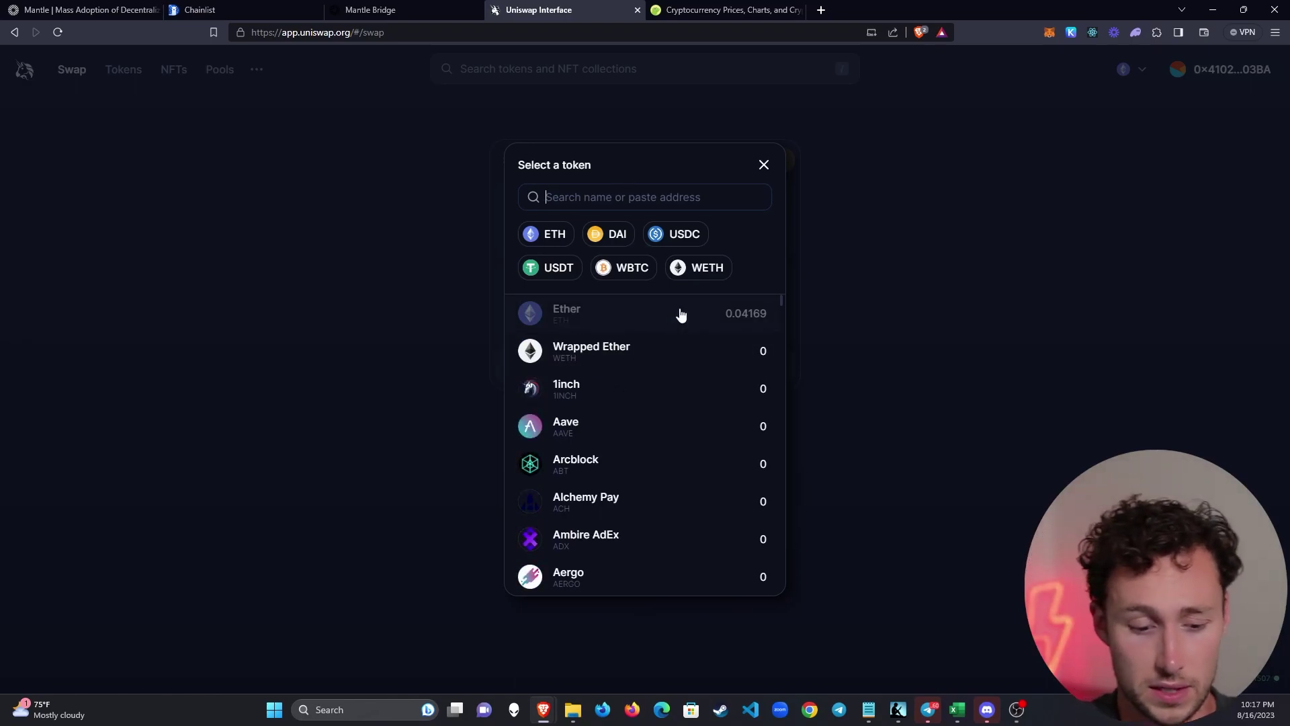
text(mnt)
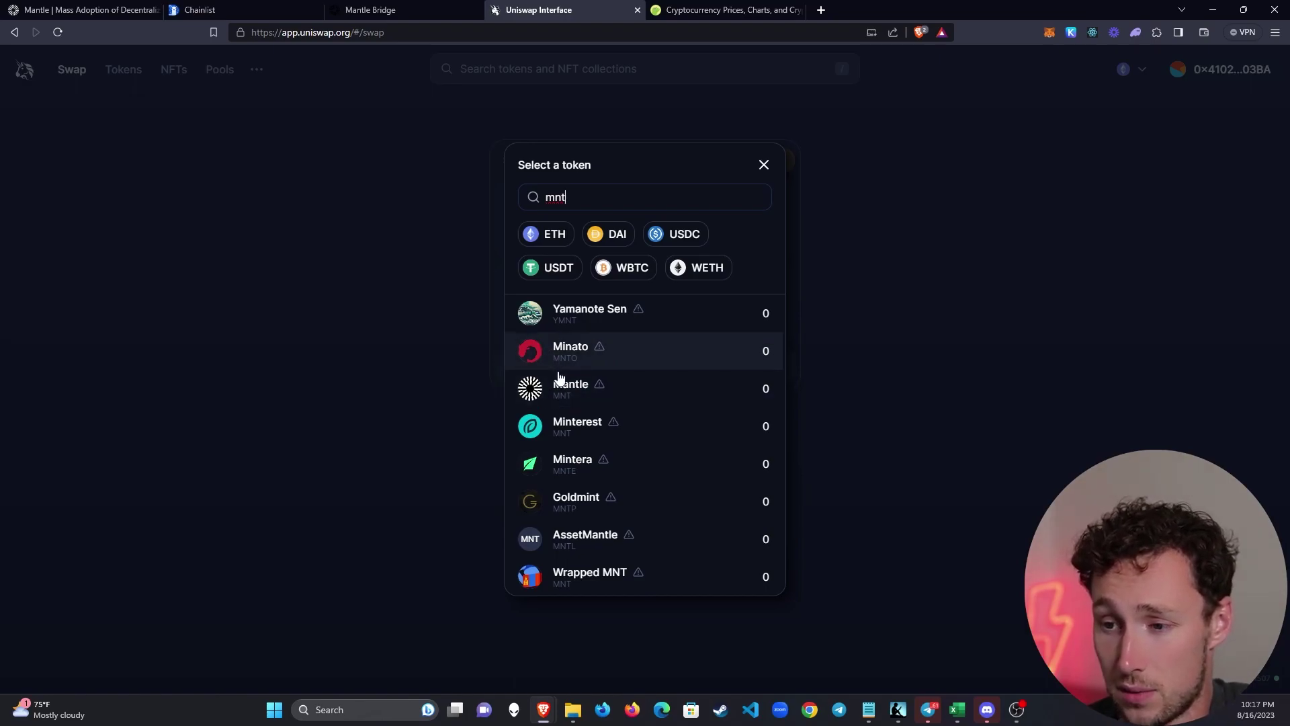
click(569, 401)
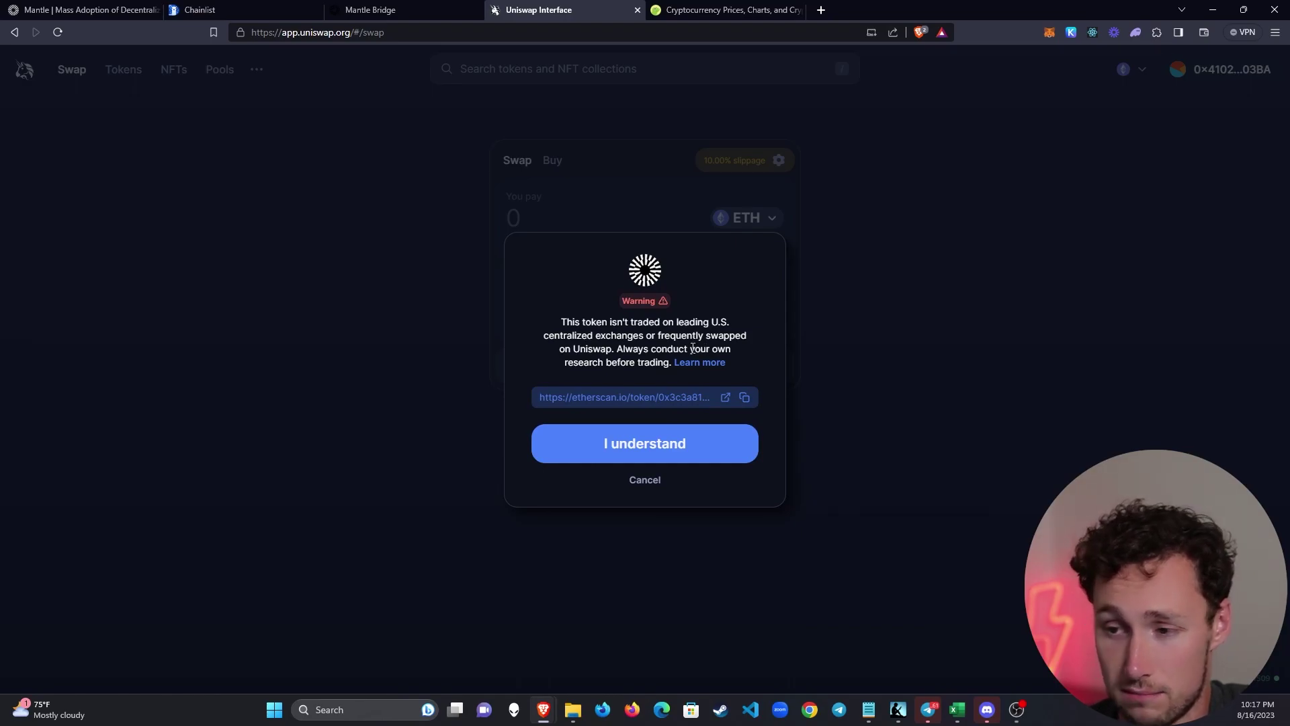
Copy Mantle's Etherscan link, accept the token warning, and load the link in a new tab.
click(745, 398)
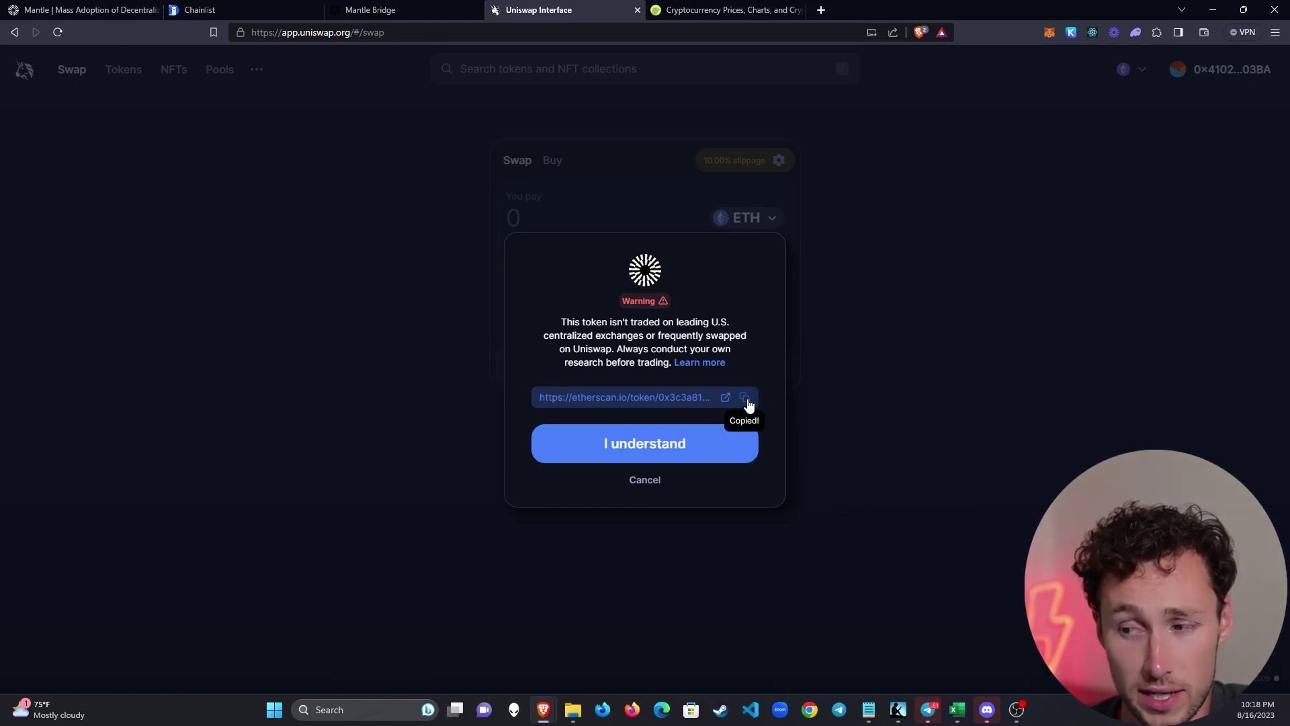
click(658, 461)
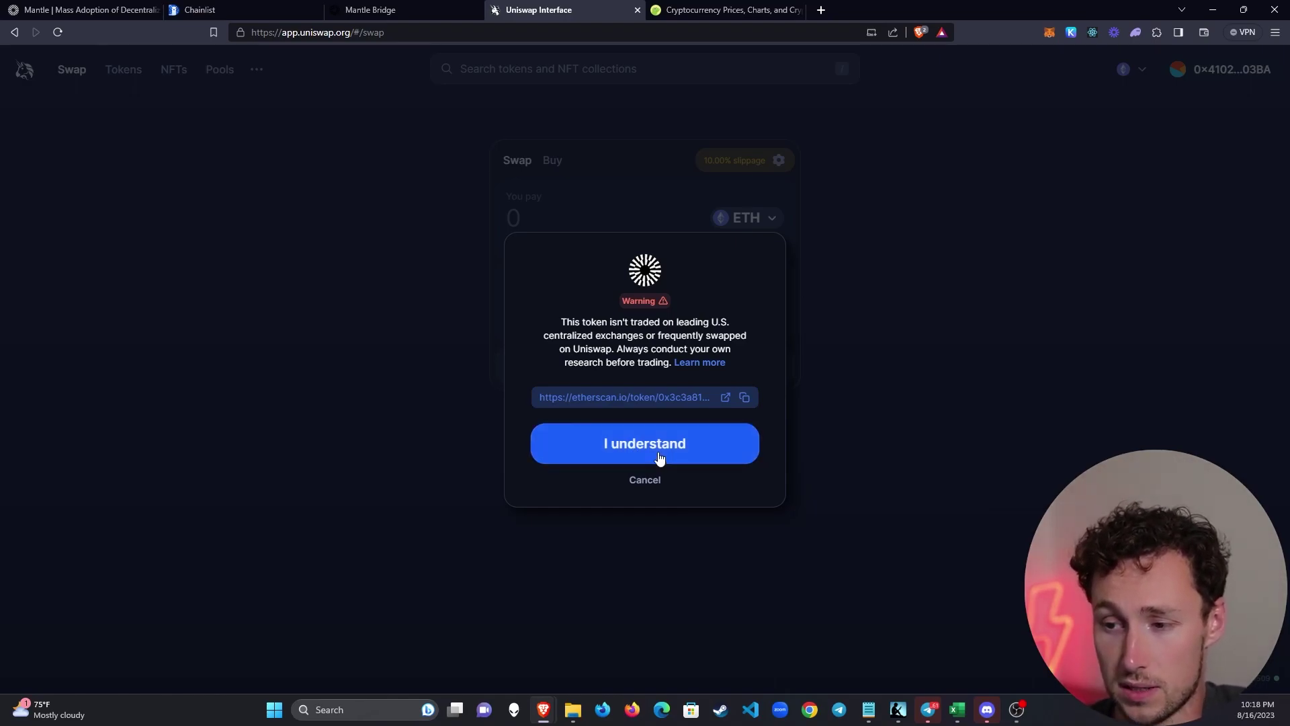
click(821, 10)
key(ctrl+v)
key(Return)
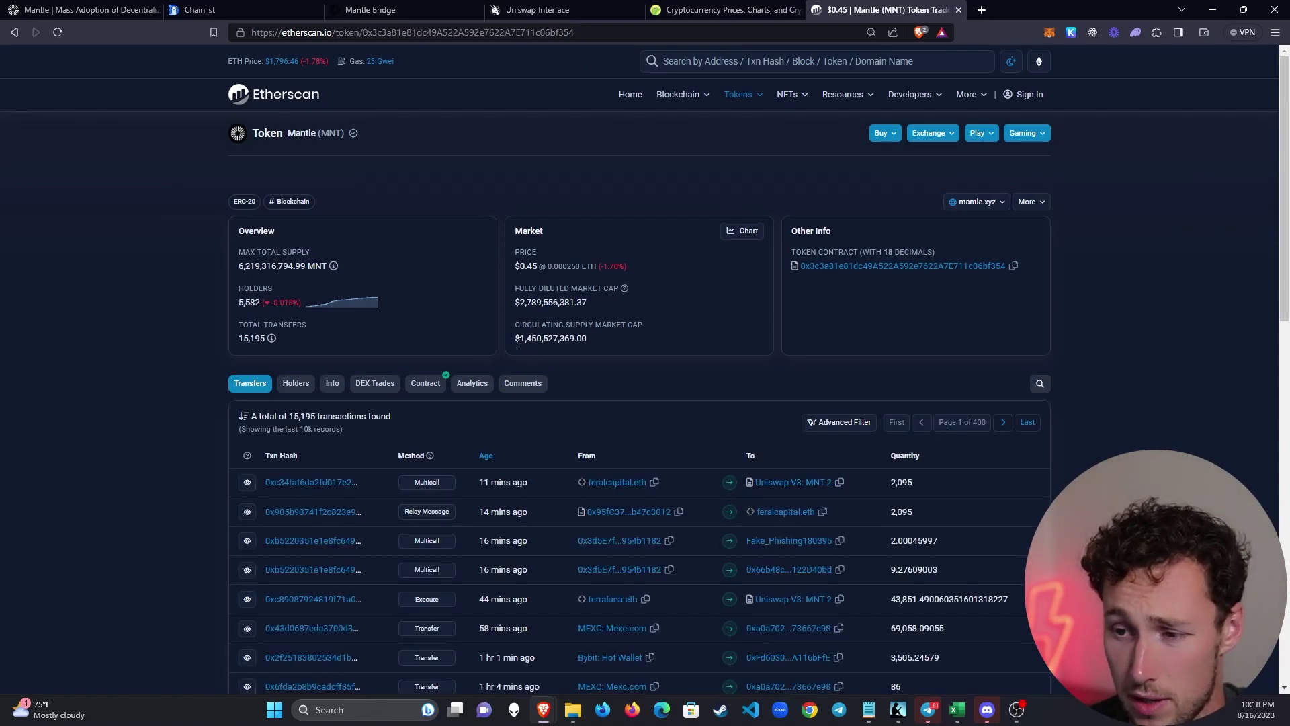
drag(519, 344, 587, 341)
click(587, 342)
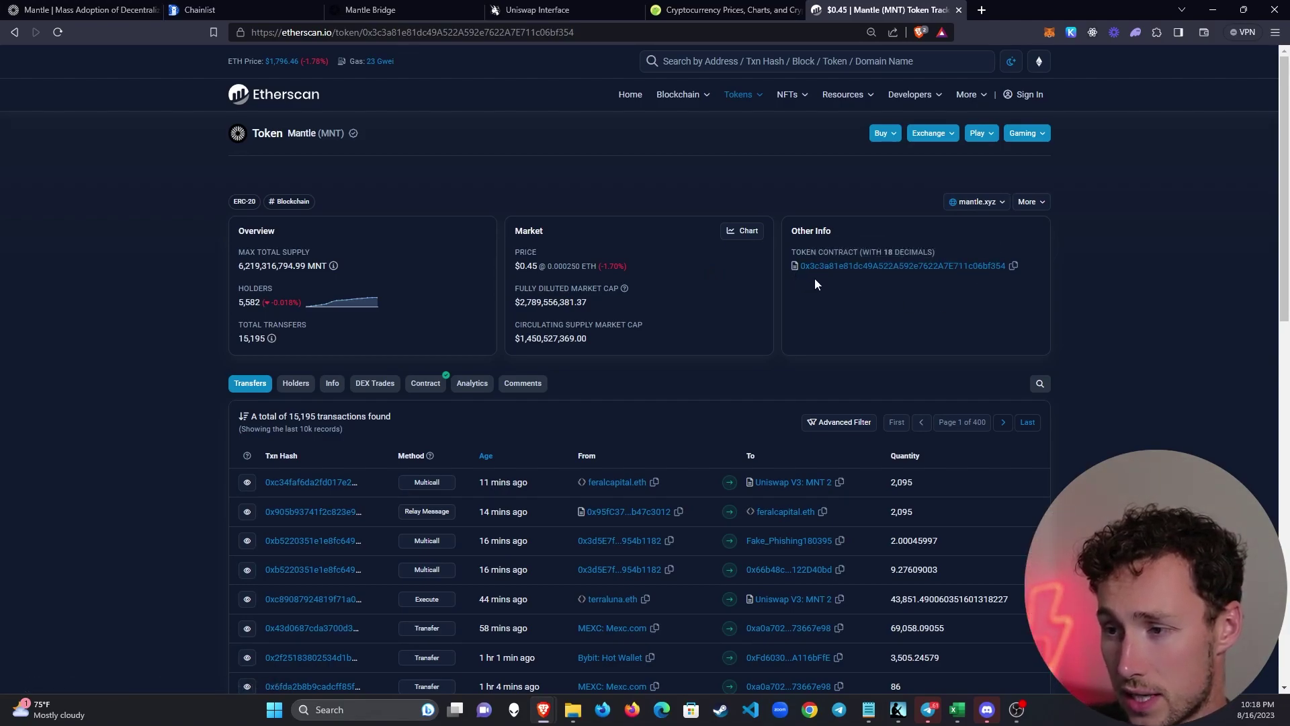
Find Mantle on CoinGecko via an 'mnt' page search and compare its contract with Etherscan's.
click(761, 9)
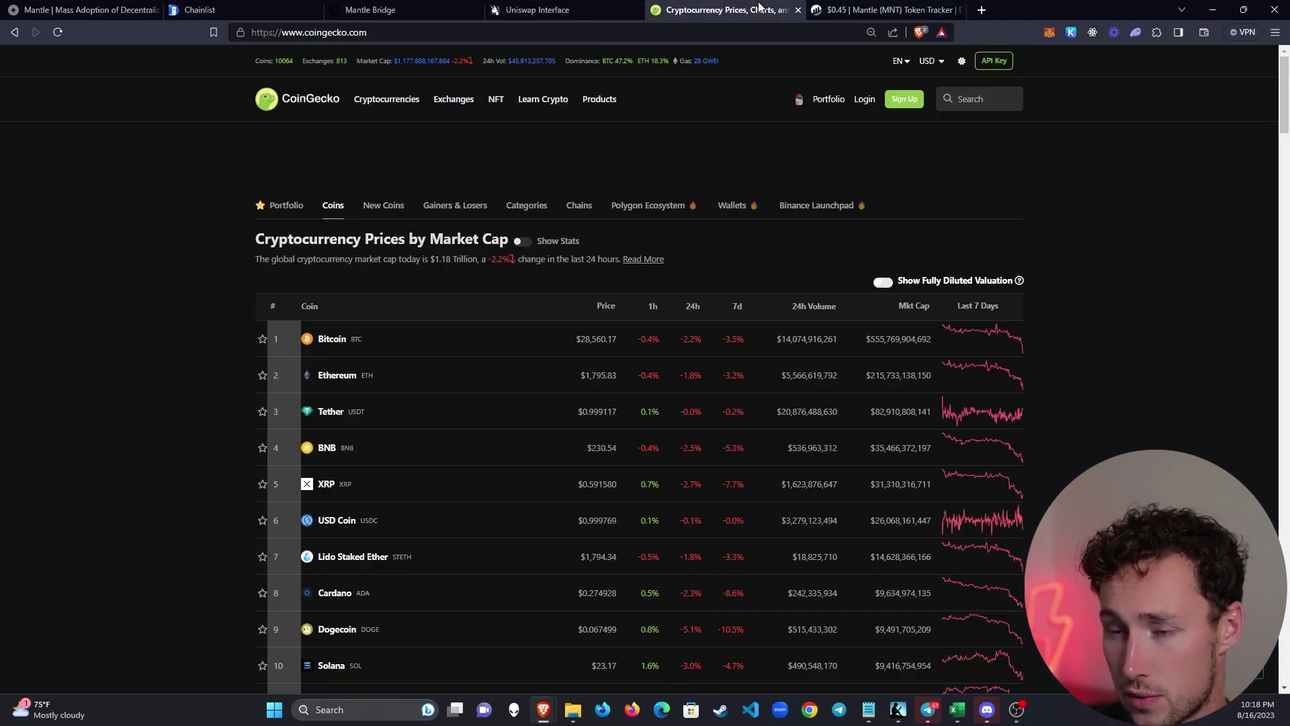
scroll(253, 282, down, 5)
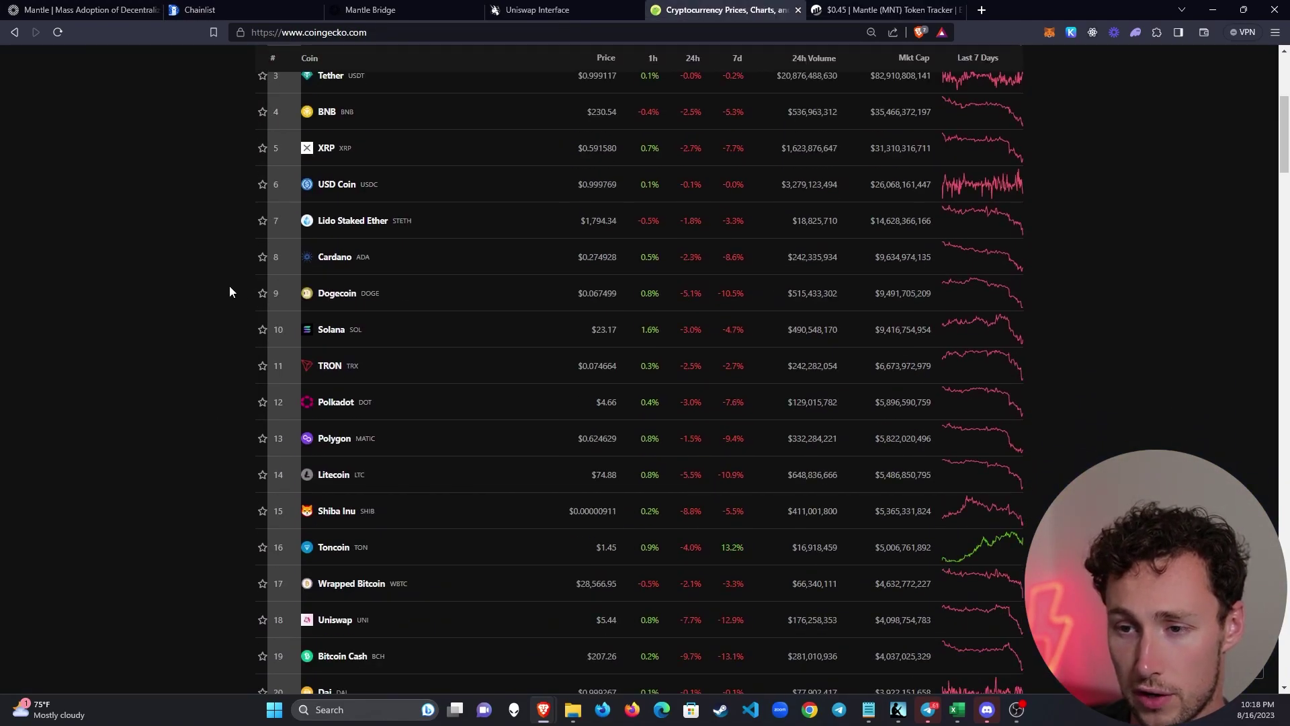
key(ctrl+f)
text(mnt)
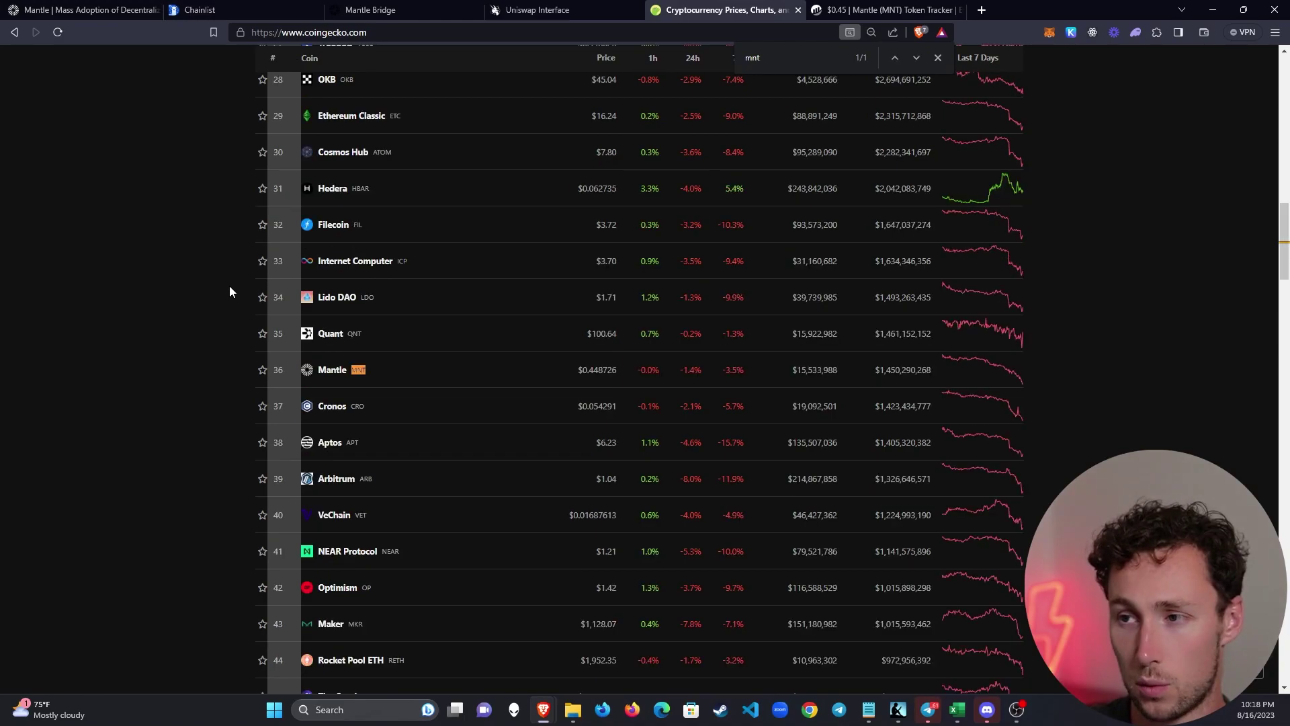
key(Escape)
click(327, 372)
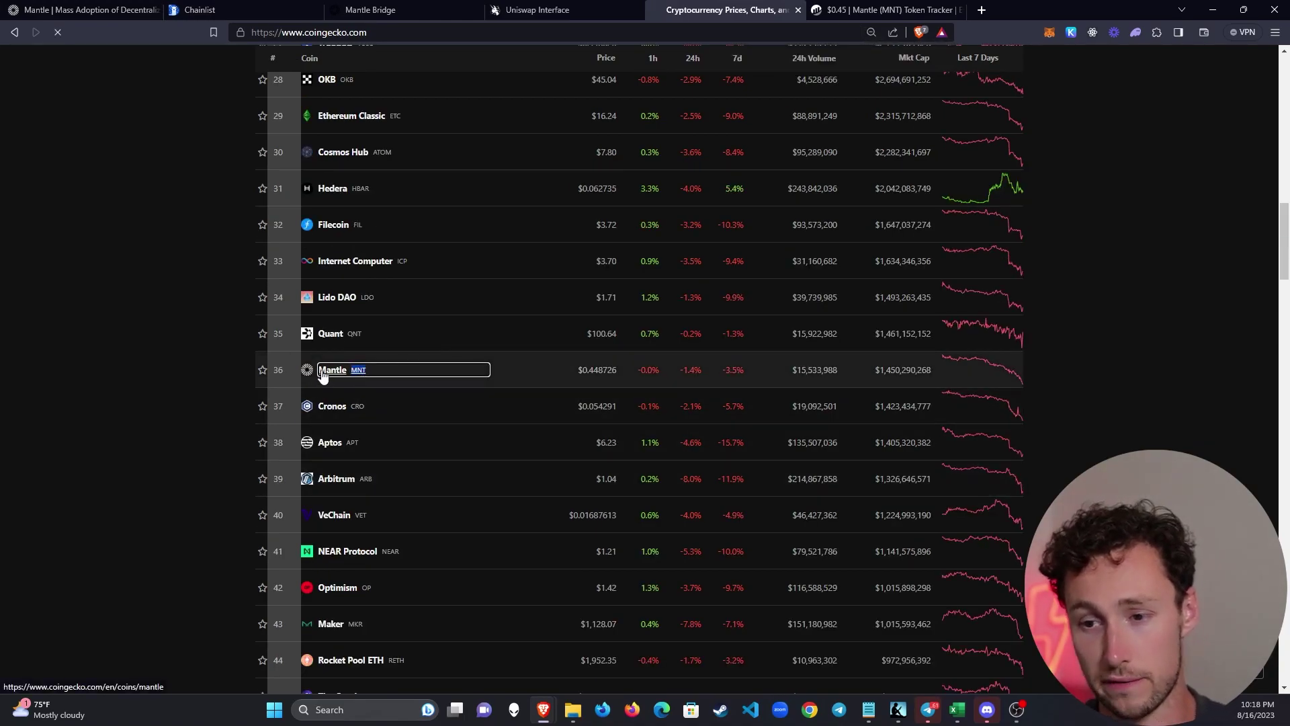
click(871, 9)
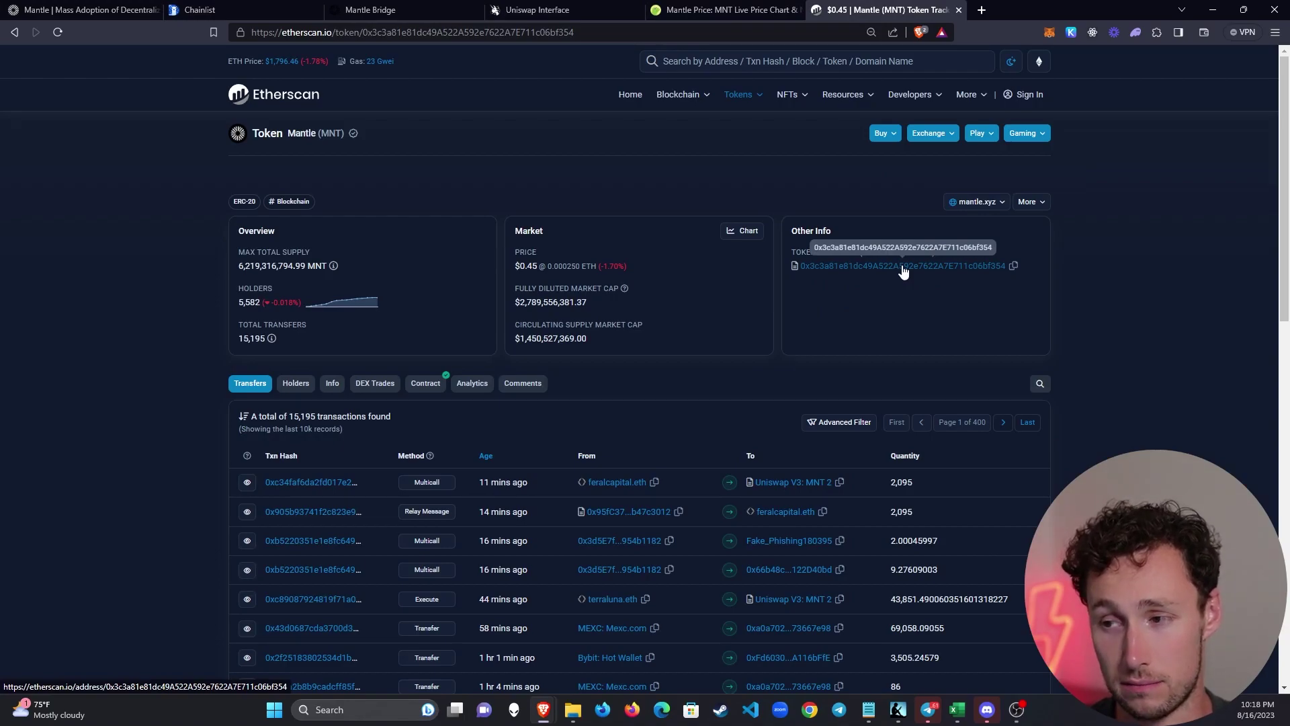
click(719, 9)
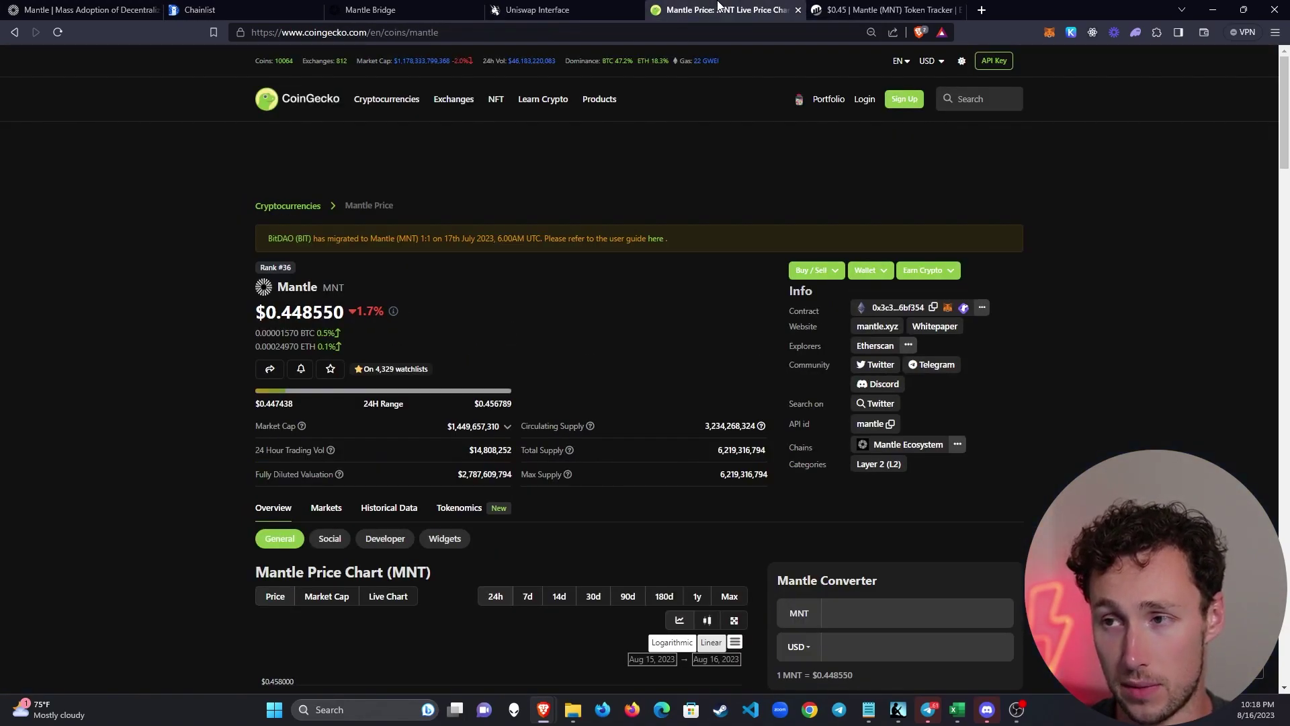
click(883, 307)
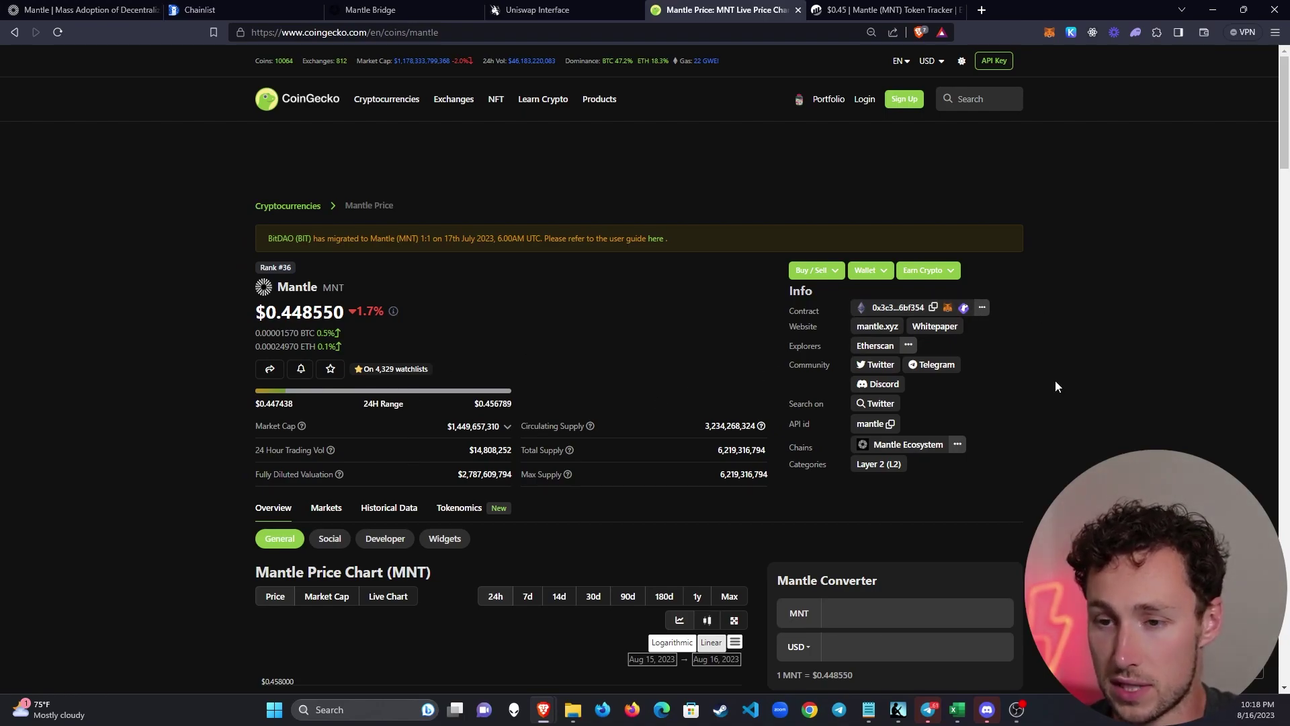
click(602, 7)
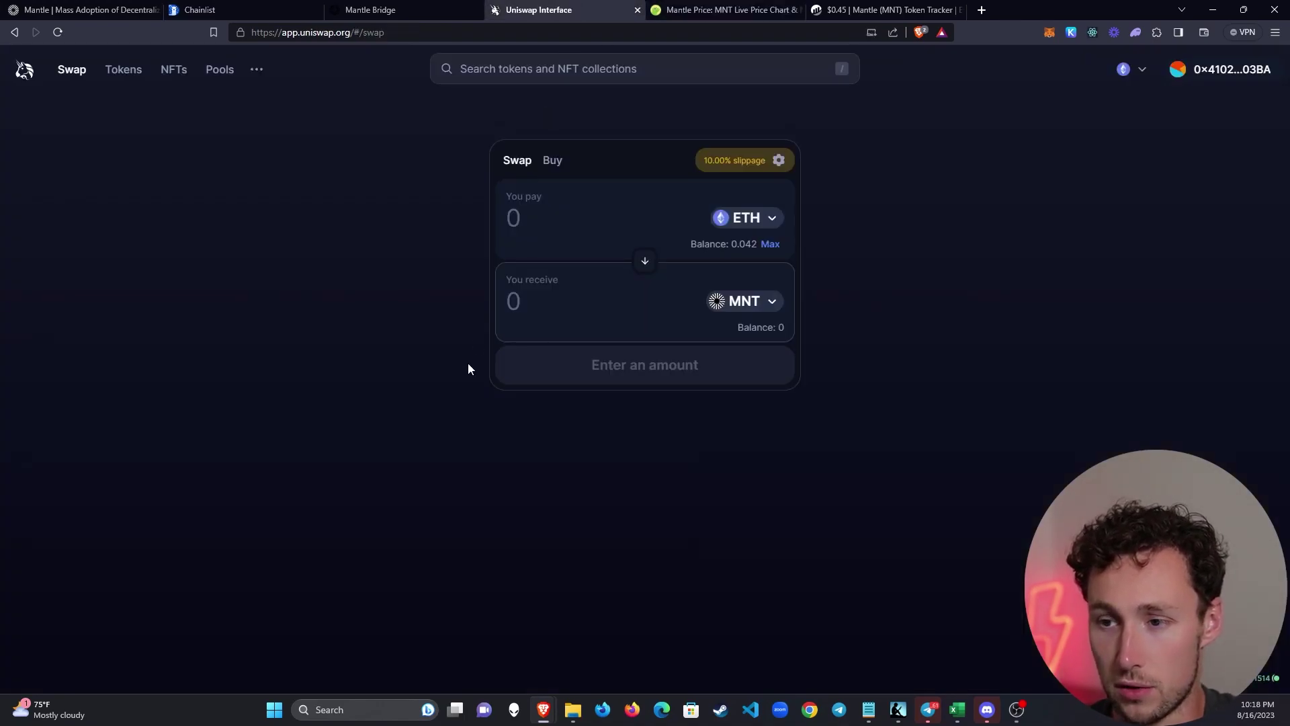
Swap 0.01 ETH for MNT on Uniswap, approve it in MetaMask, and dismiss the result.
click(543, 220)
text(0.0)
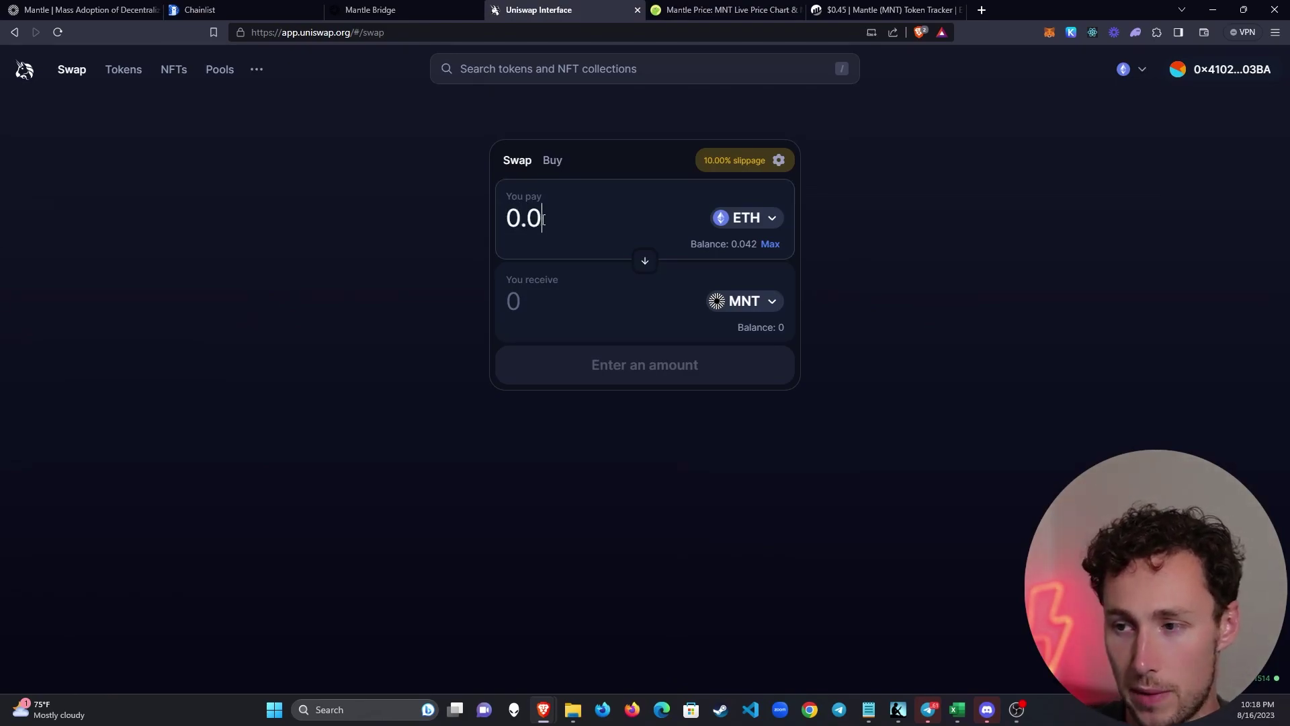
text(1)
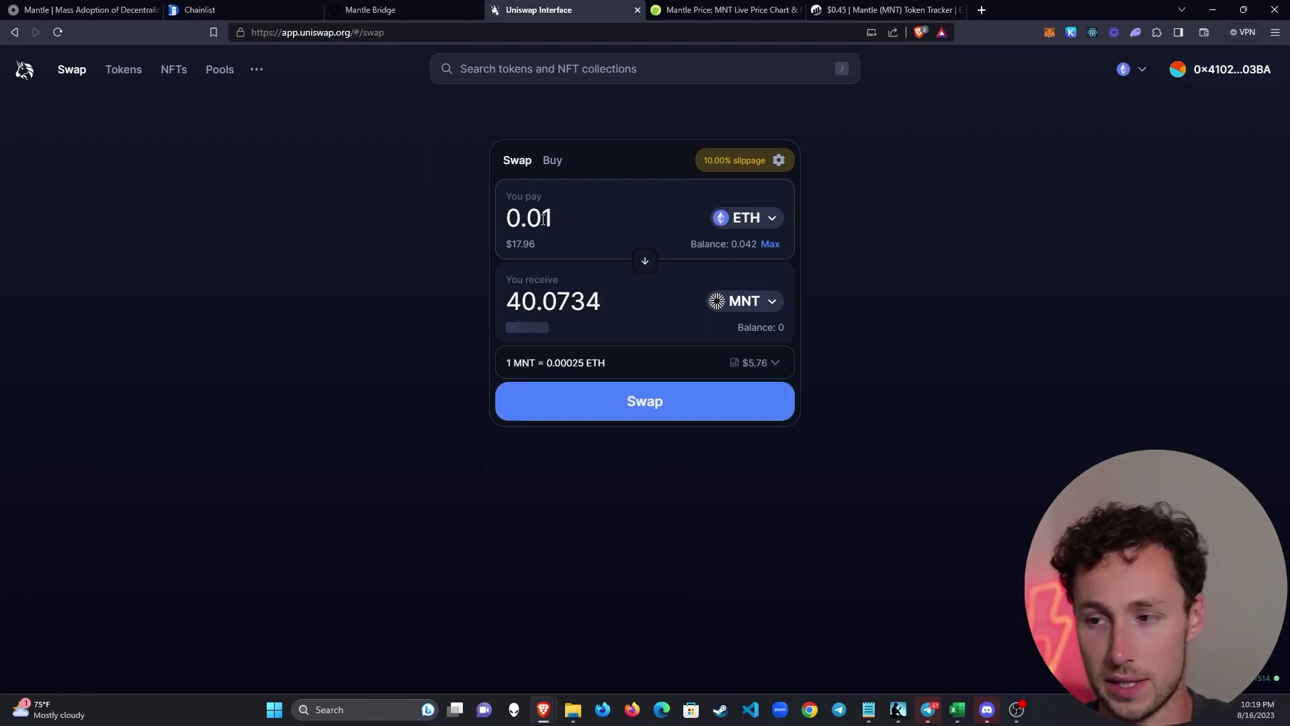
click(638, 420)
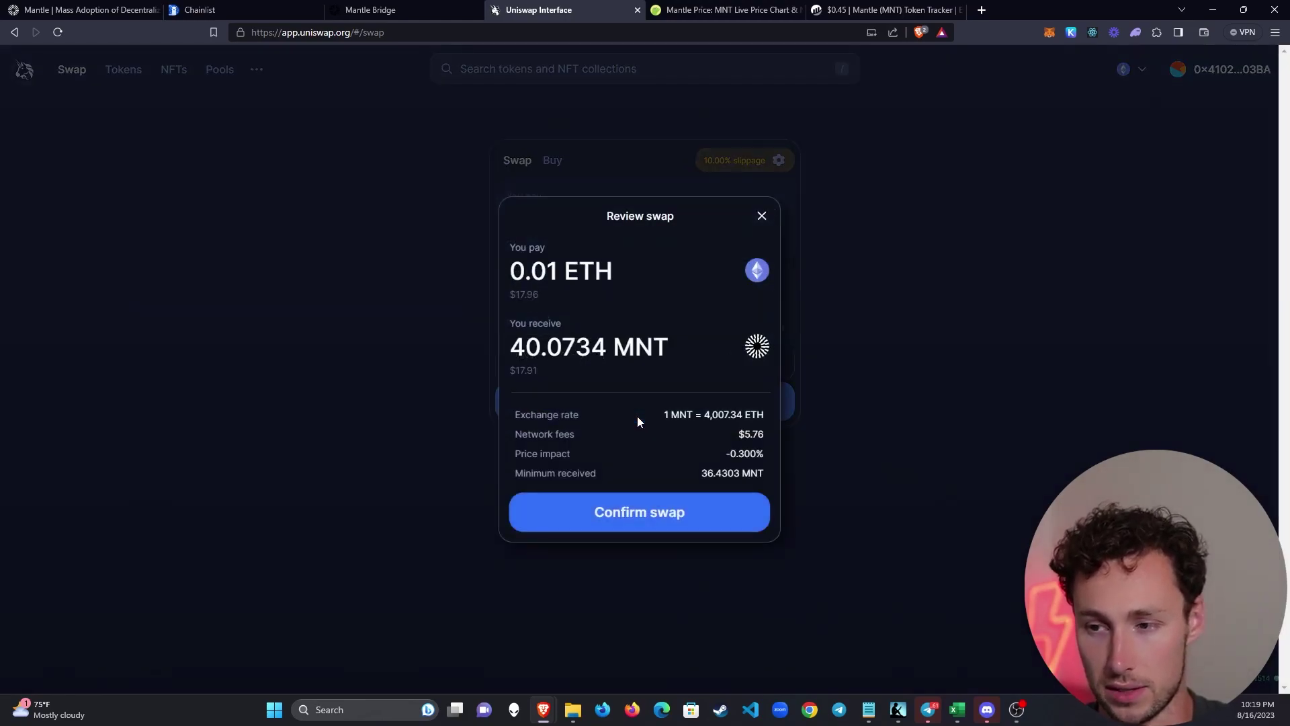
click(632, 518)
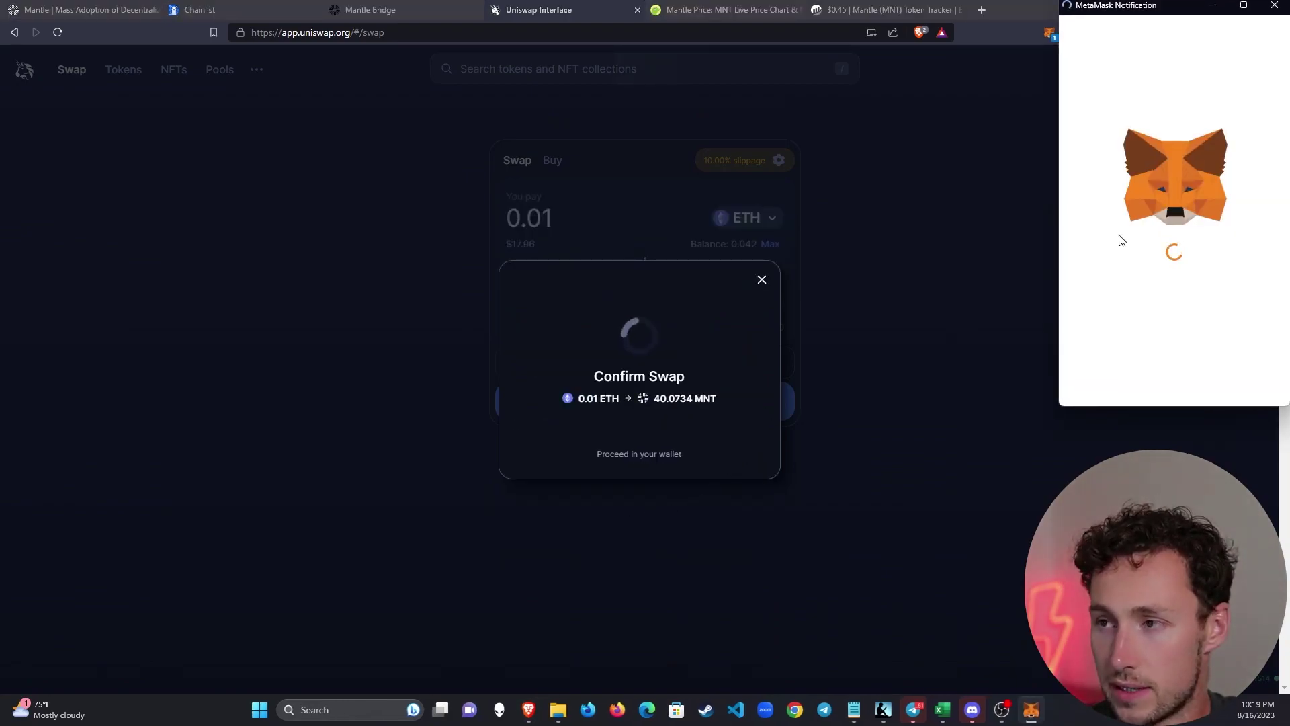
scroll(1230, 376, down, 1)
click(1239, 385)
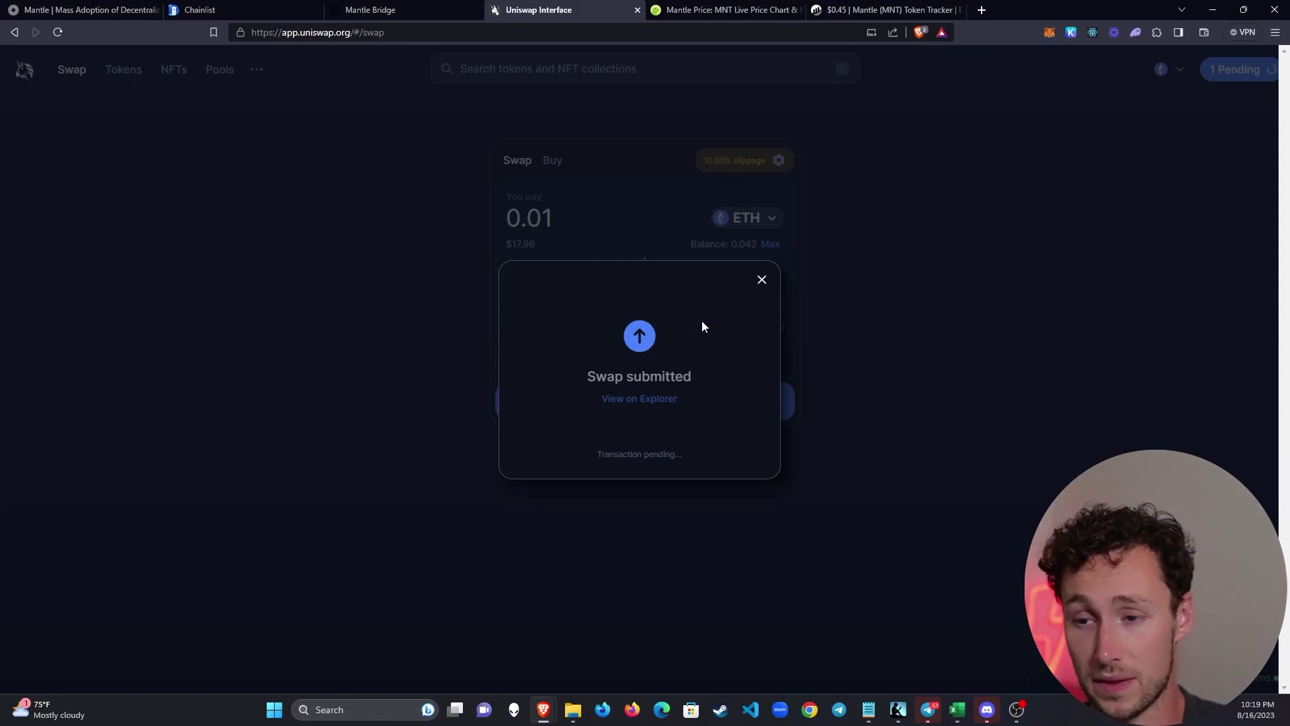
click(1049, 33)
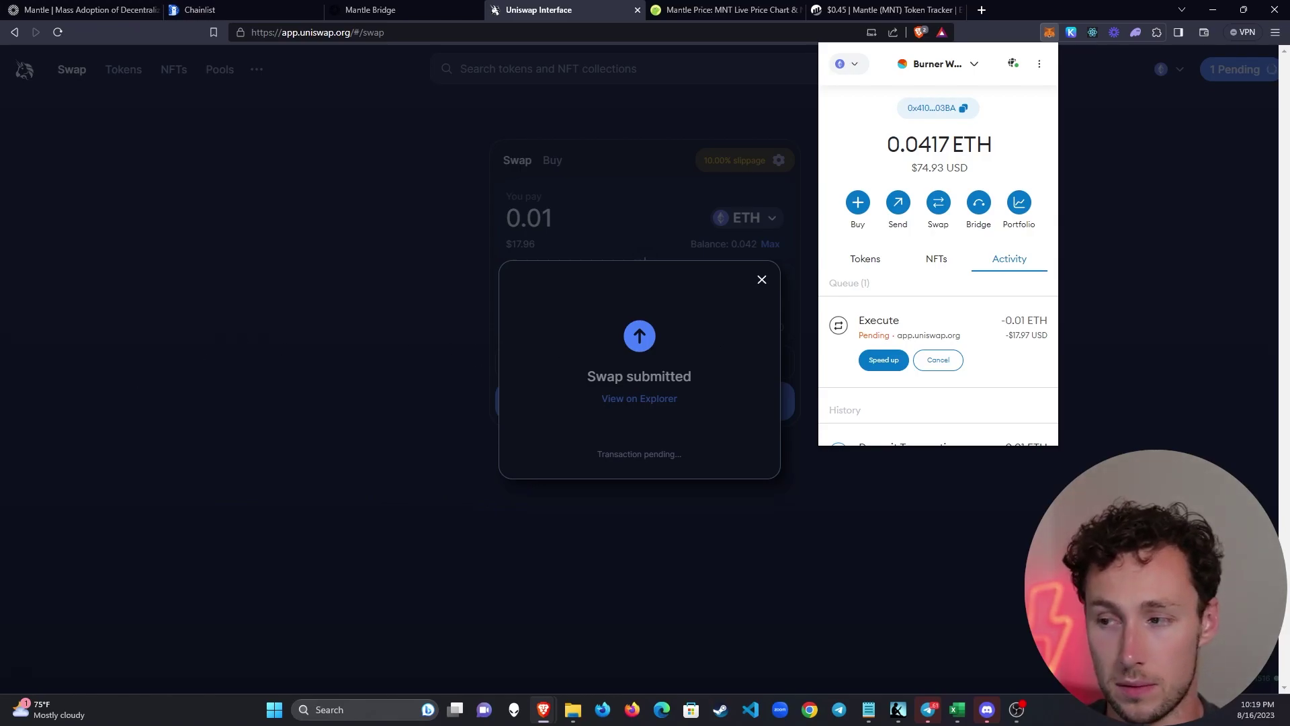
click(229, 393)
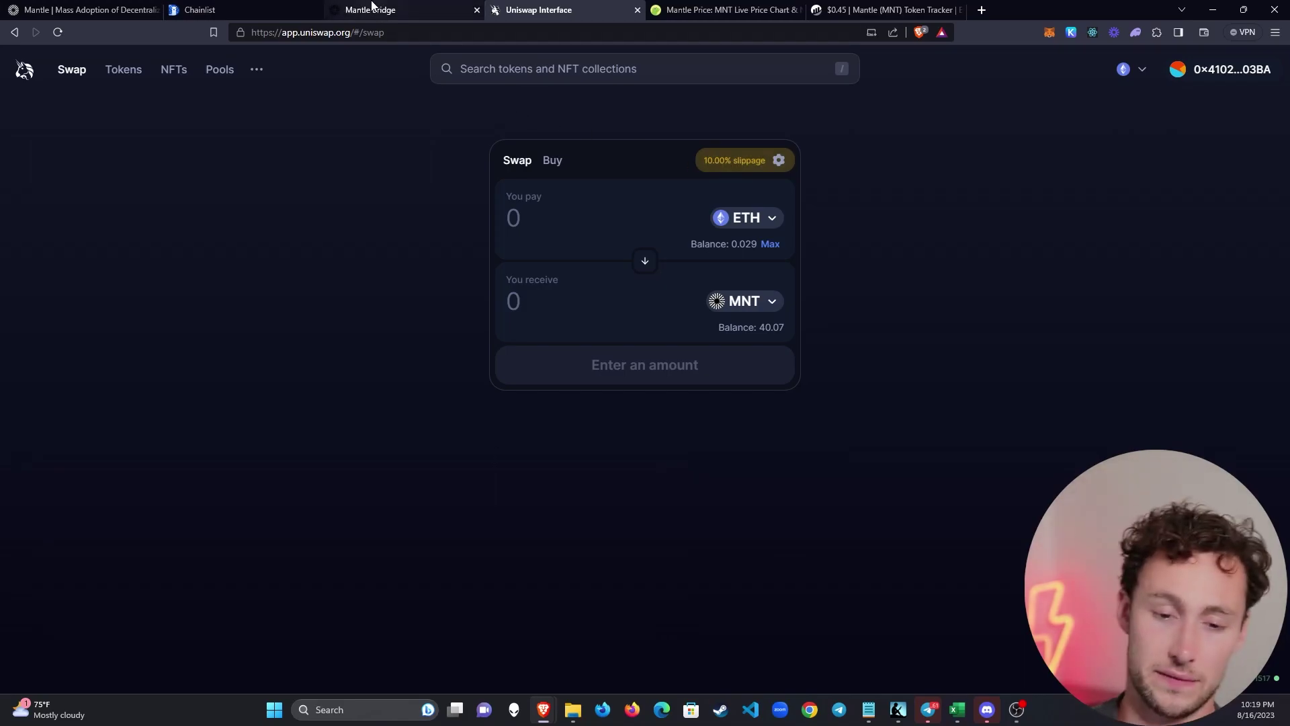
Connect the MetaMask account to Mantle Bridge, approving the connection in the wallet popup.
click(372, 7)
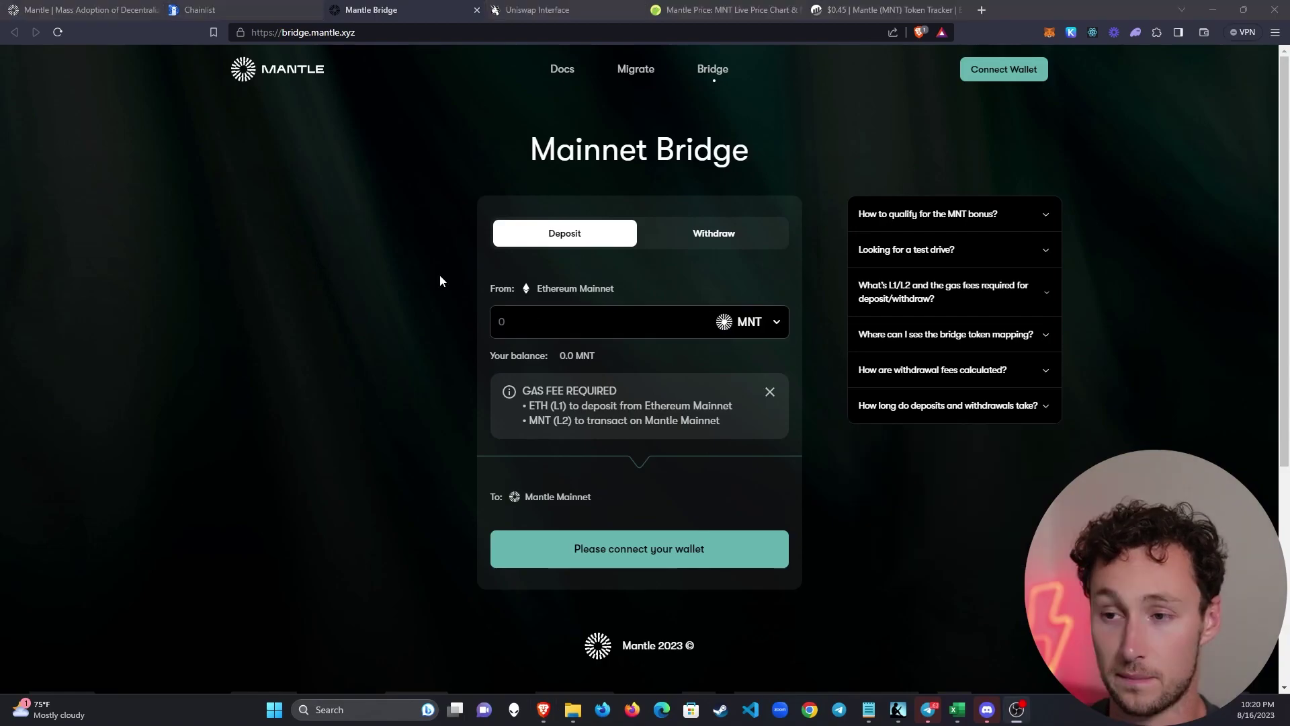
click(1008, 72)
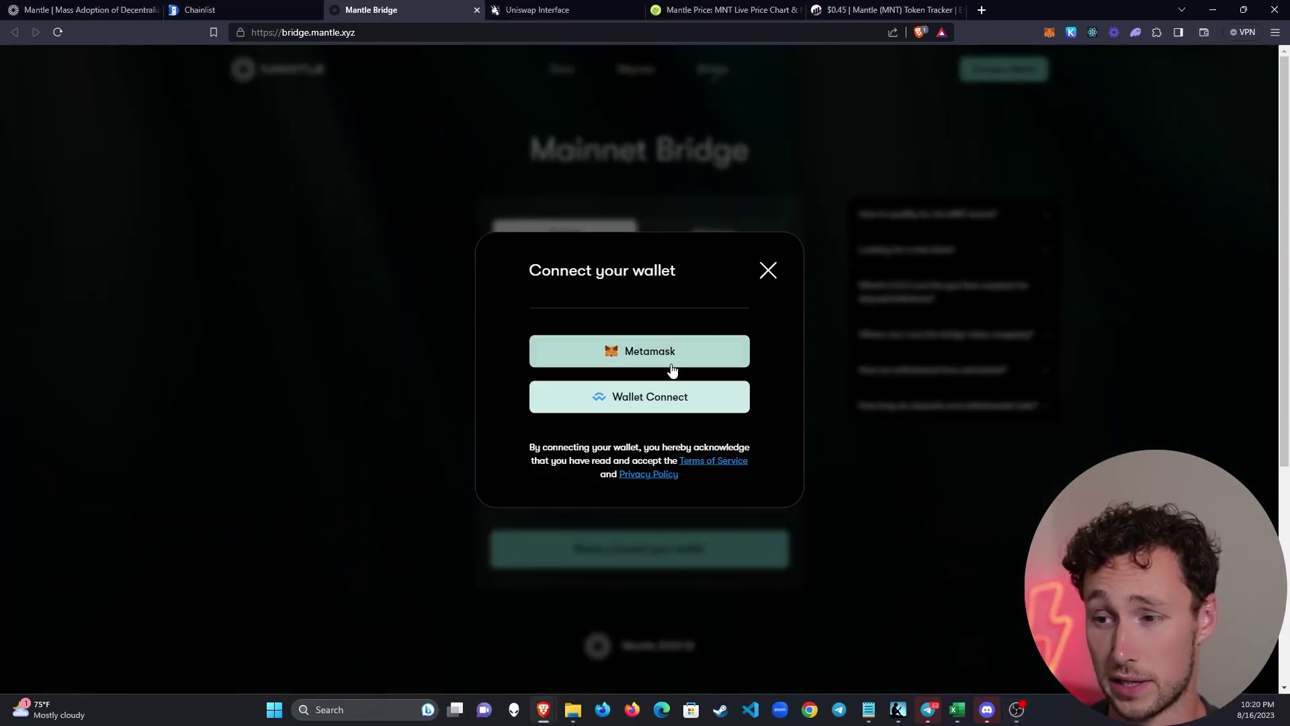
click(629, 351)
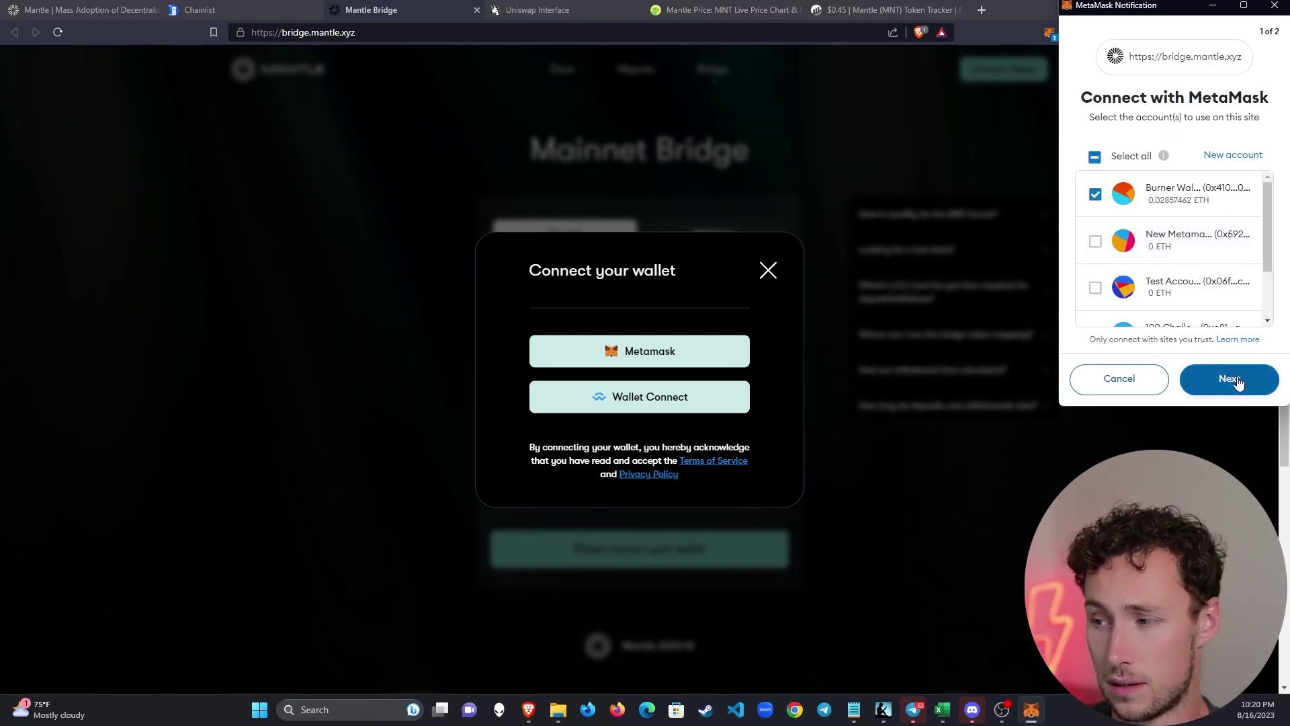
click(1236, 379)
click(1237, 379)
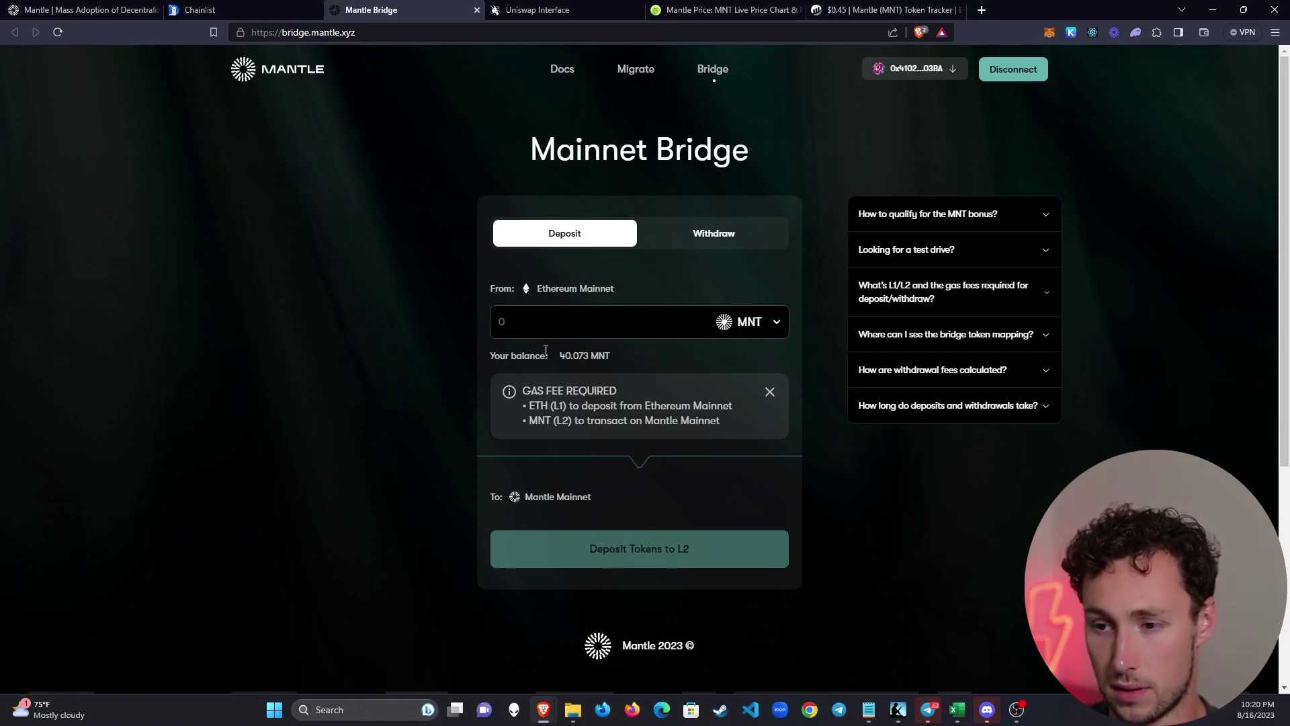
Enter 40.073 MNT to bridge and approve a Max spending-cap allowance in MetaMask.
click(655, 320)
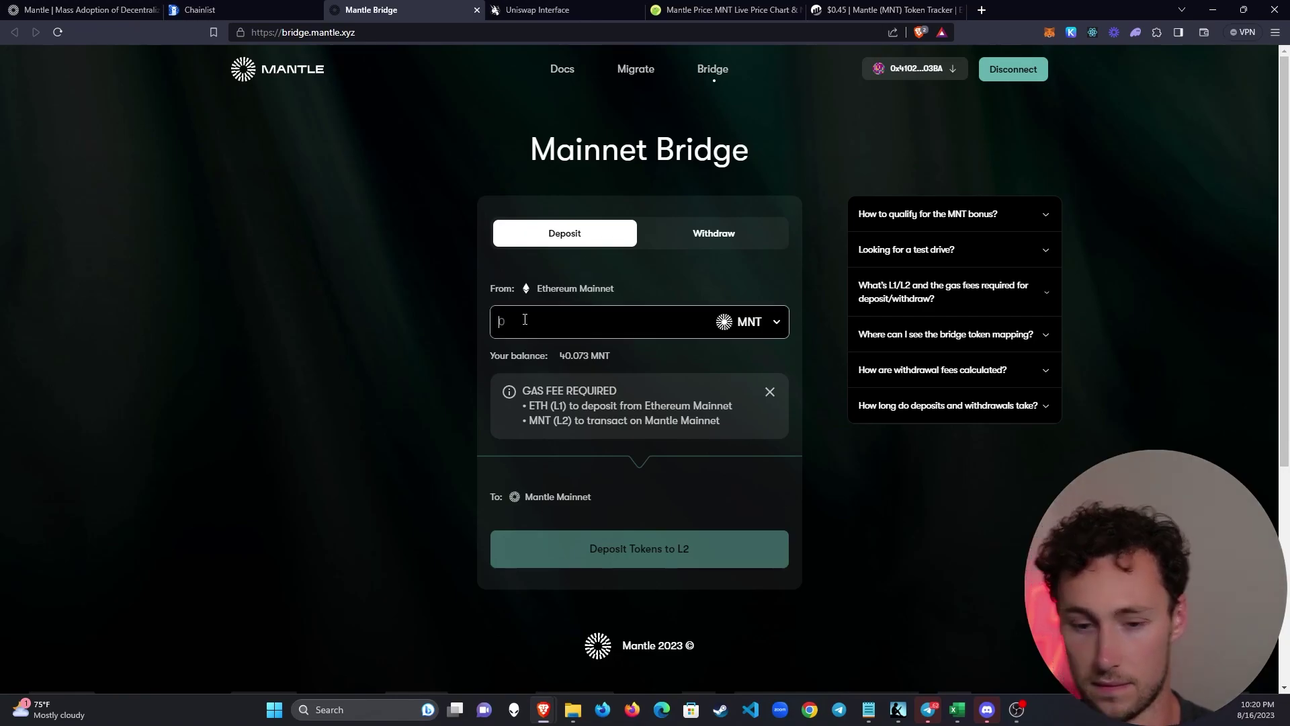
text(40.0)
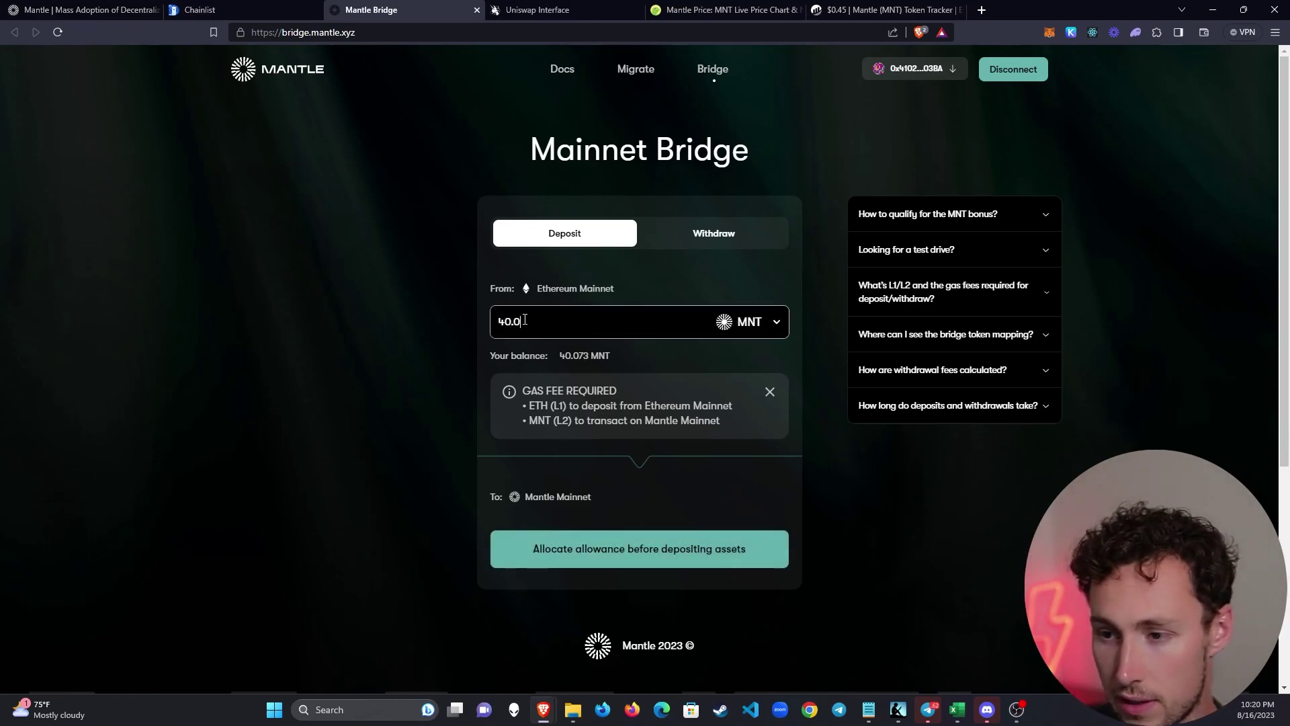
text(73)
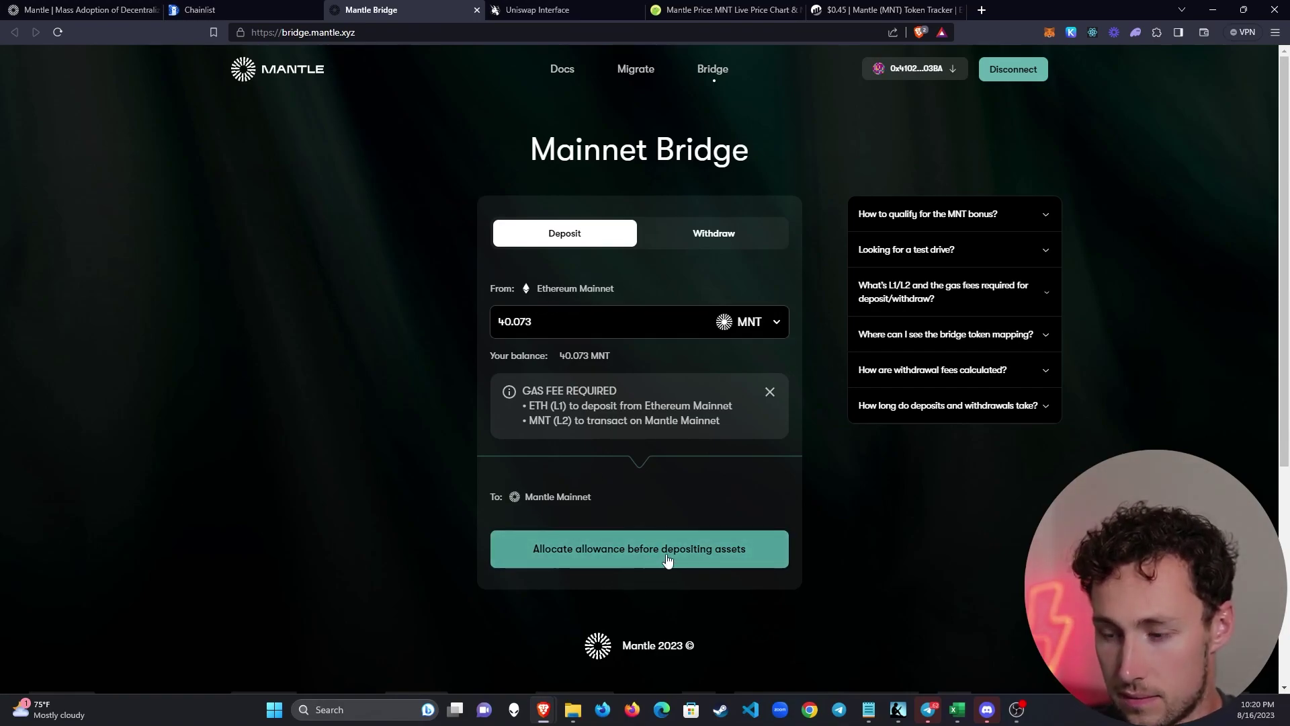
click(658, 562)
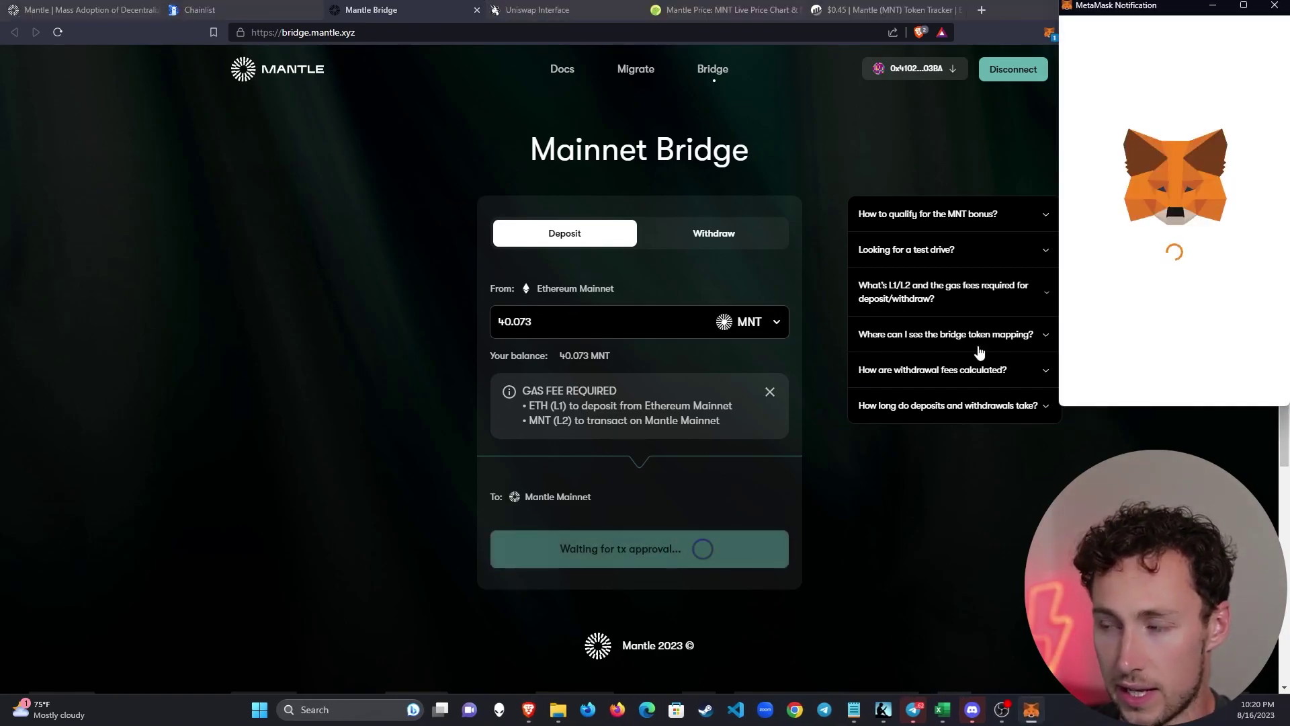
click(1233, 284)
scroll(1239, 300, down, 1)
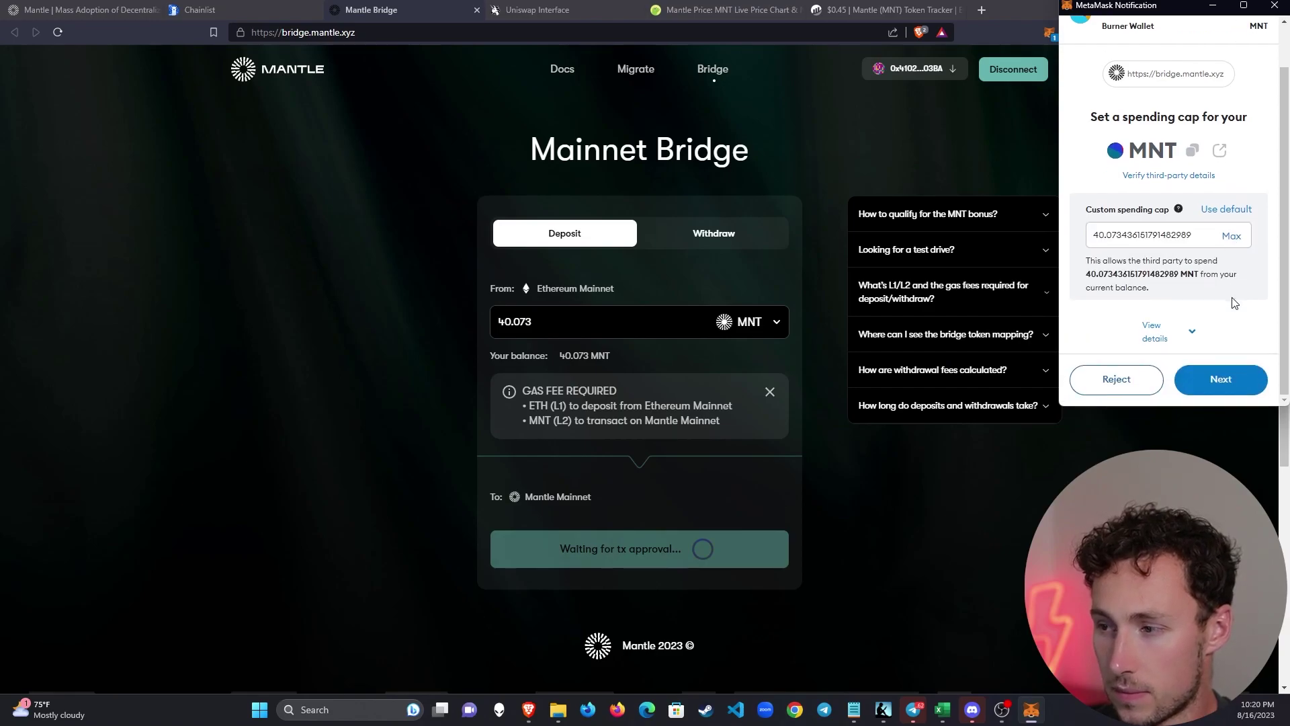
click(1221, 382)
scroll(1219, 389, down, 1)
click(1219, 377)
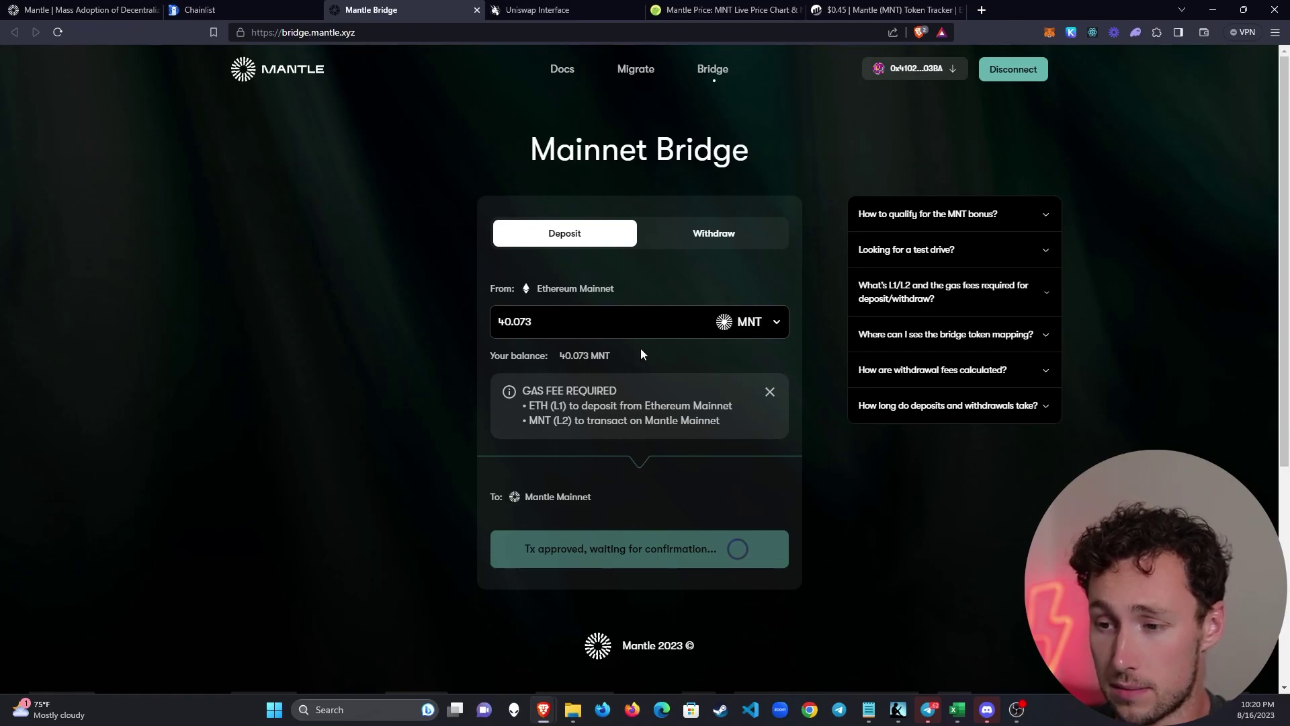
scroll(615, 563, down, 1)
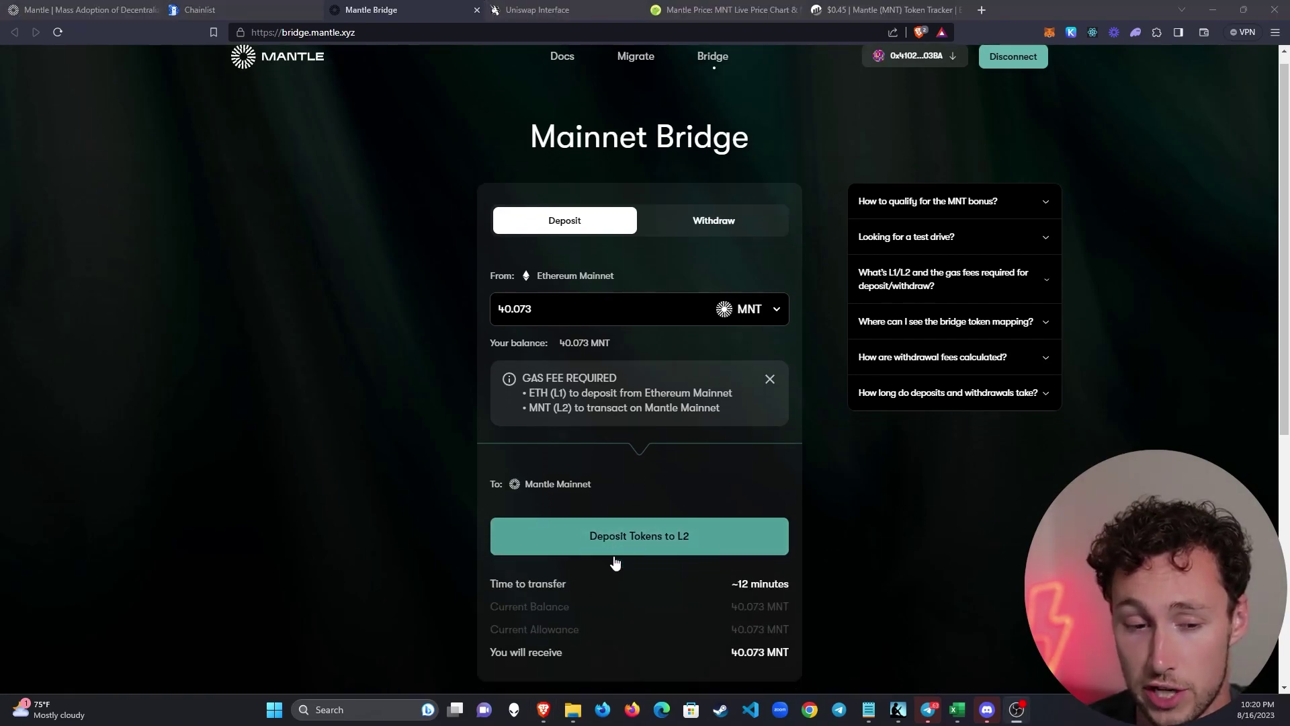
scroll(615, 563, down, 1)
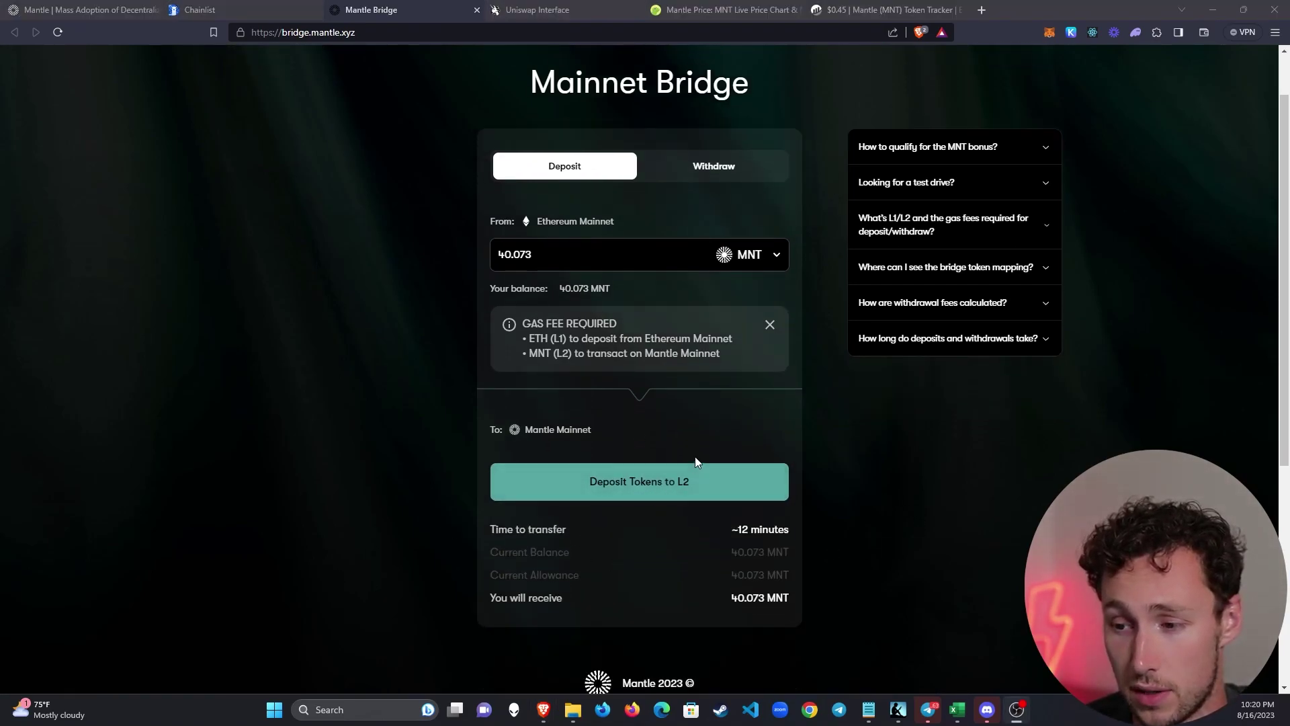
Confirm the 40.073 MNT deposit and approve the transaction and gas fee in MetaMask.
click(664, 495)
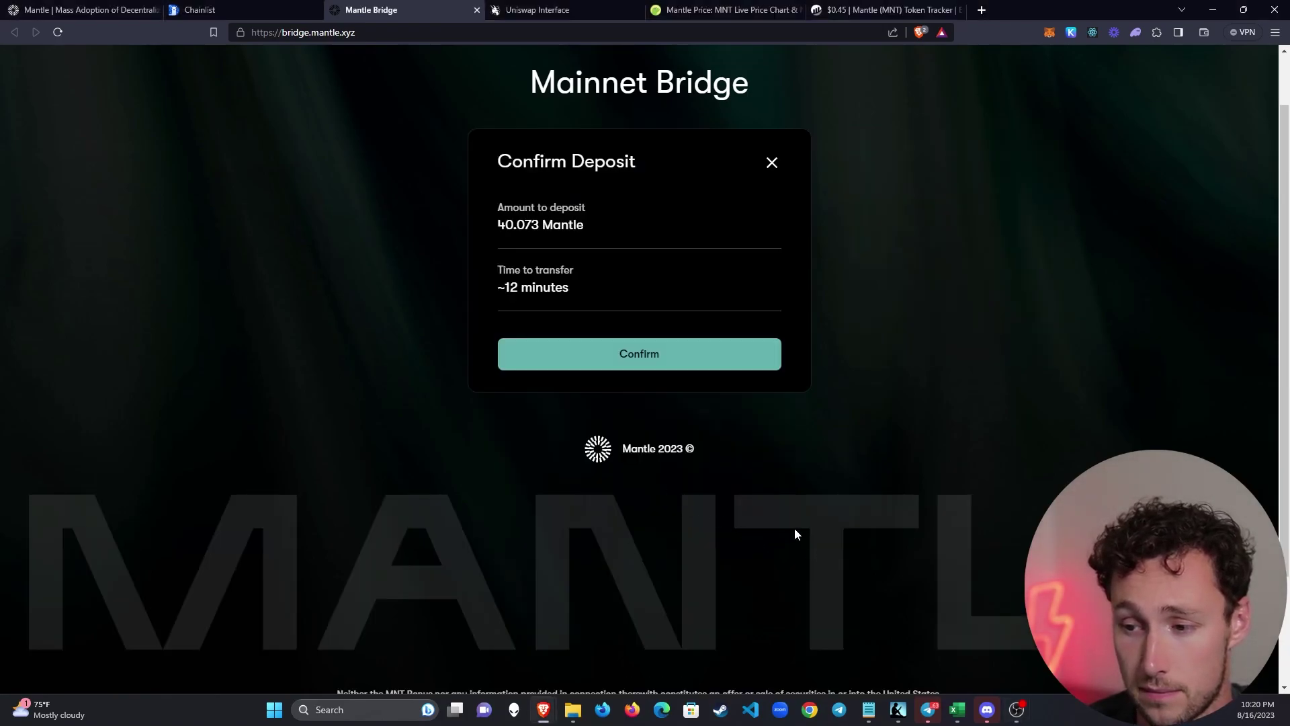
click(664, 356)
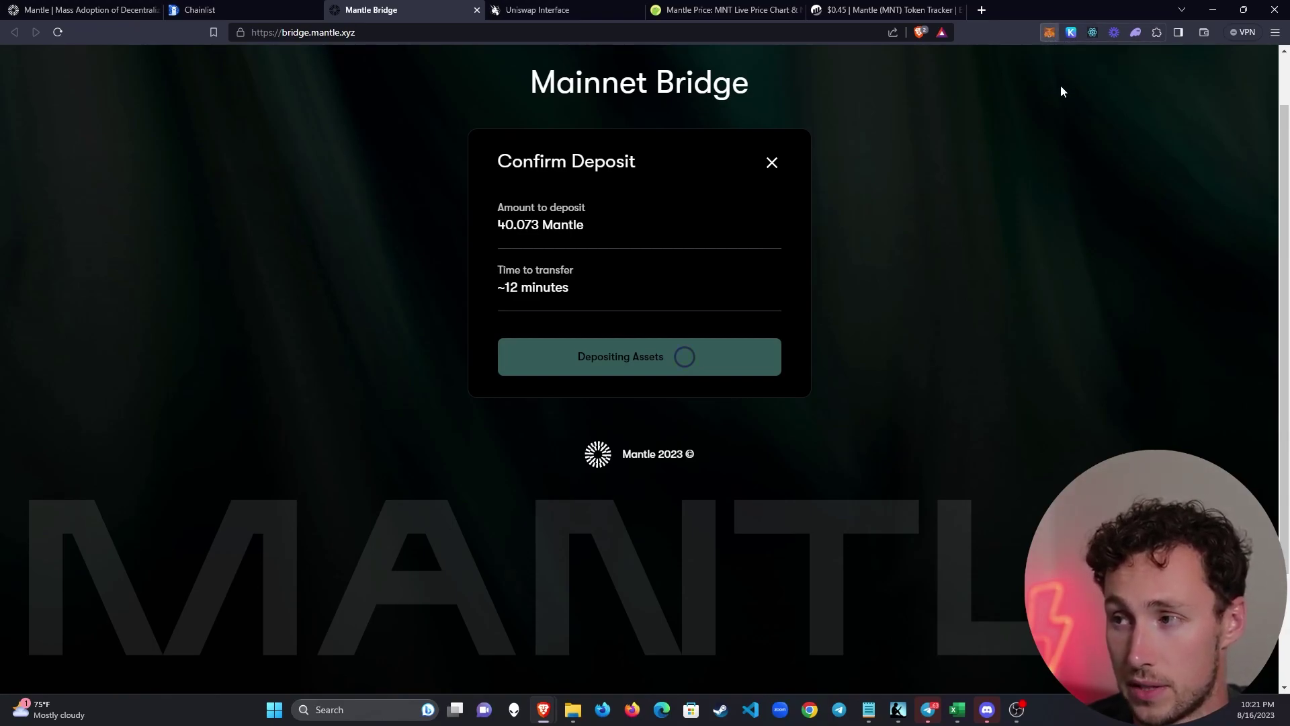
click(1055, 32)
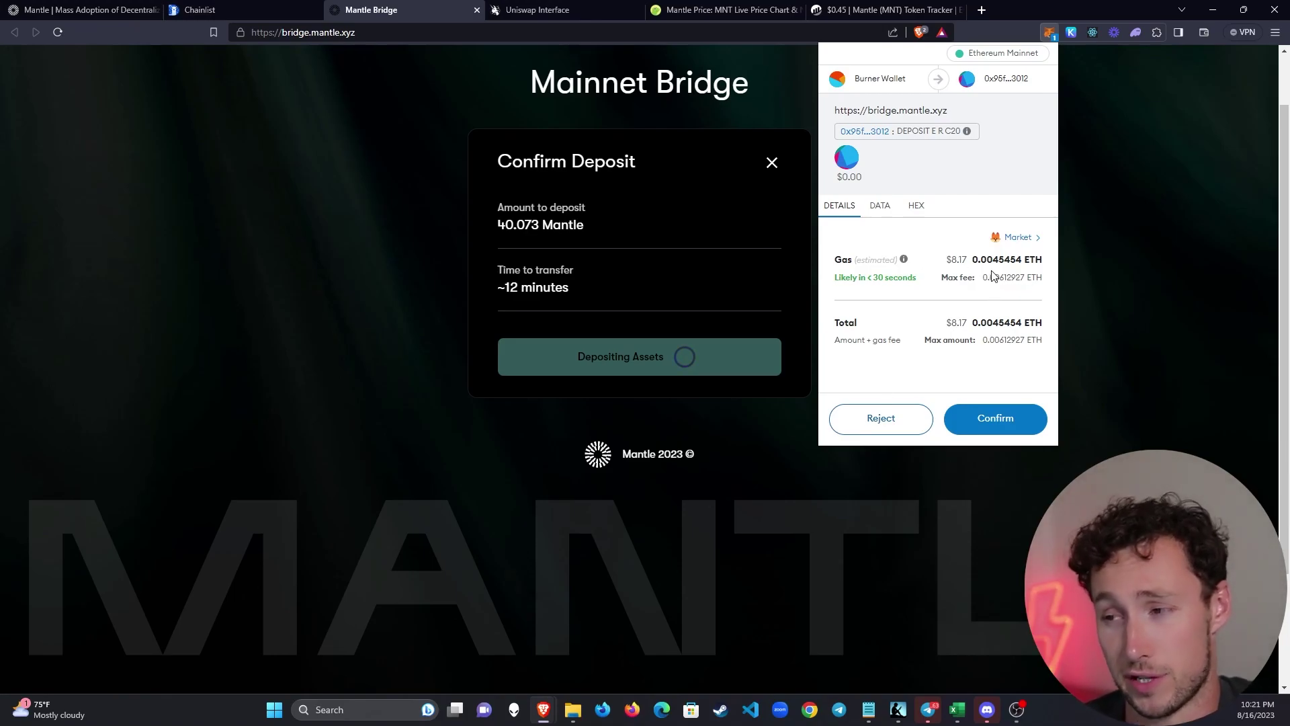
click(994, 418)
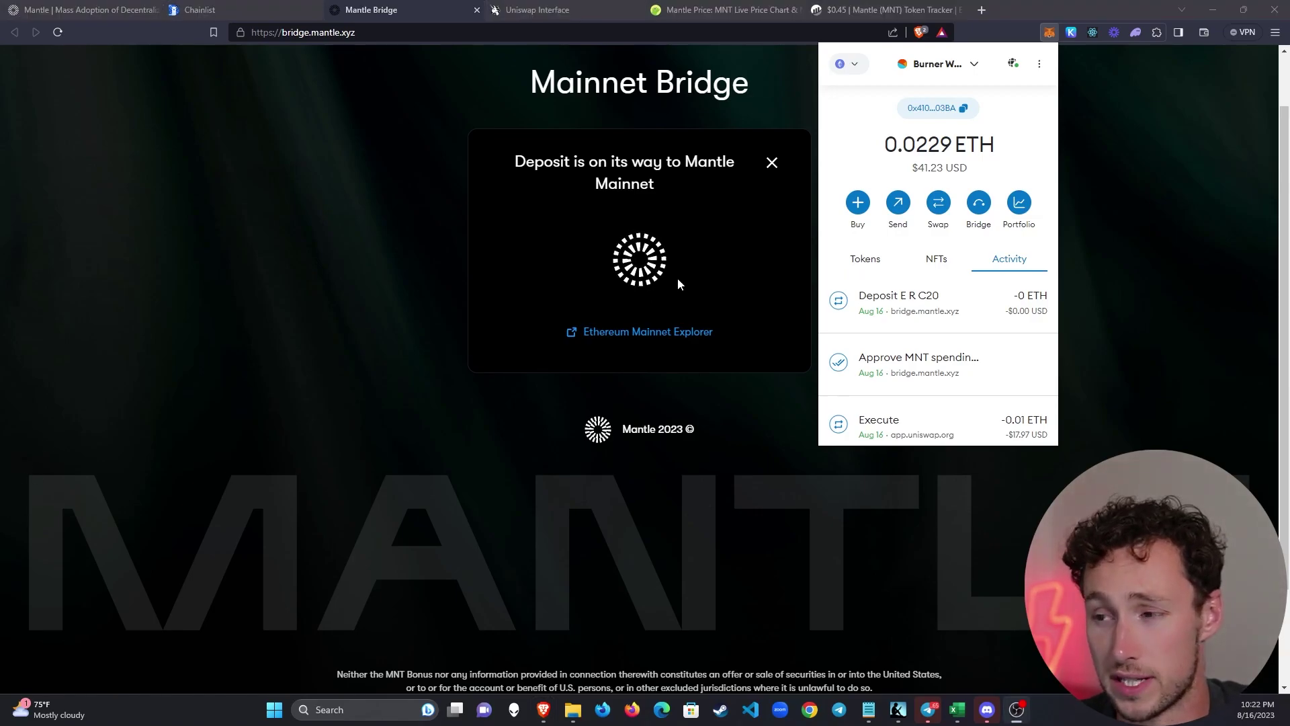
Switch the wallet from the network list to Mantle and view its MNT token balance.
click(844, 64)
scroll(911, 242, down, 5)
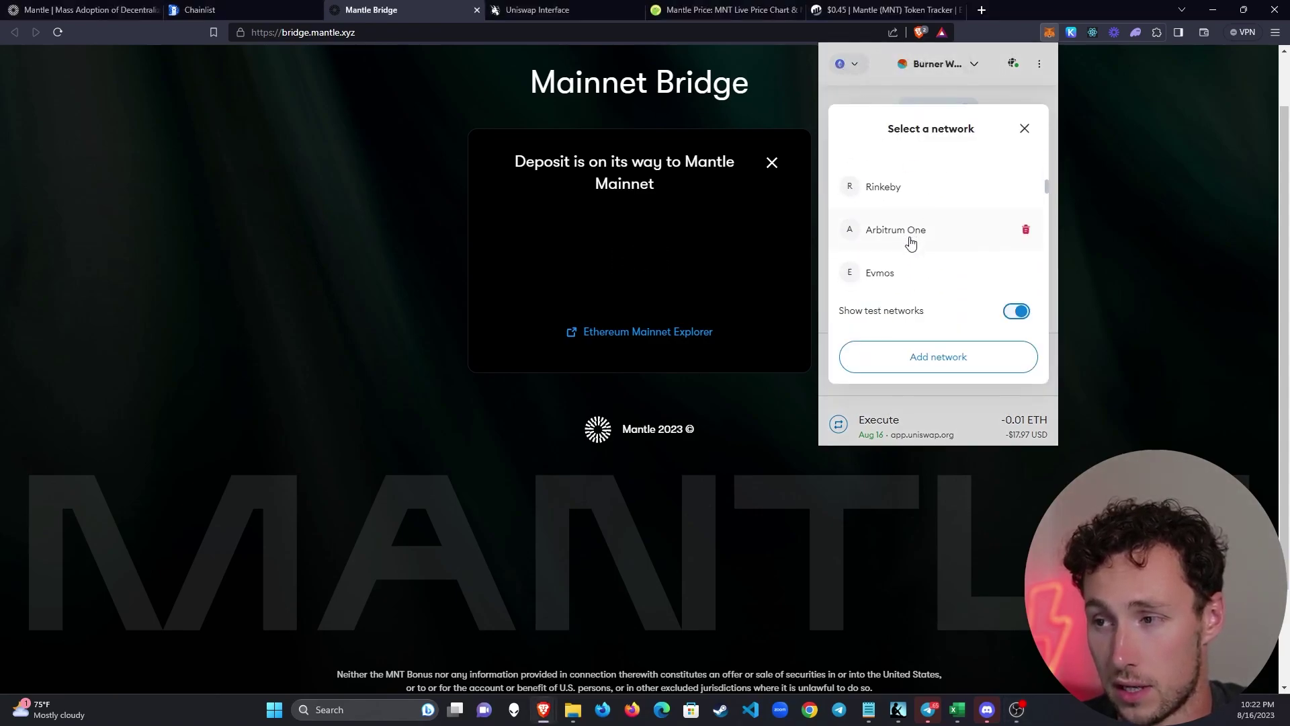
scroll(911, 243, down, 6)
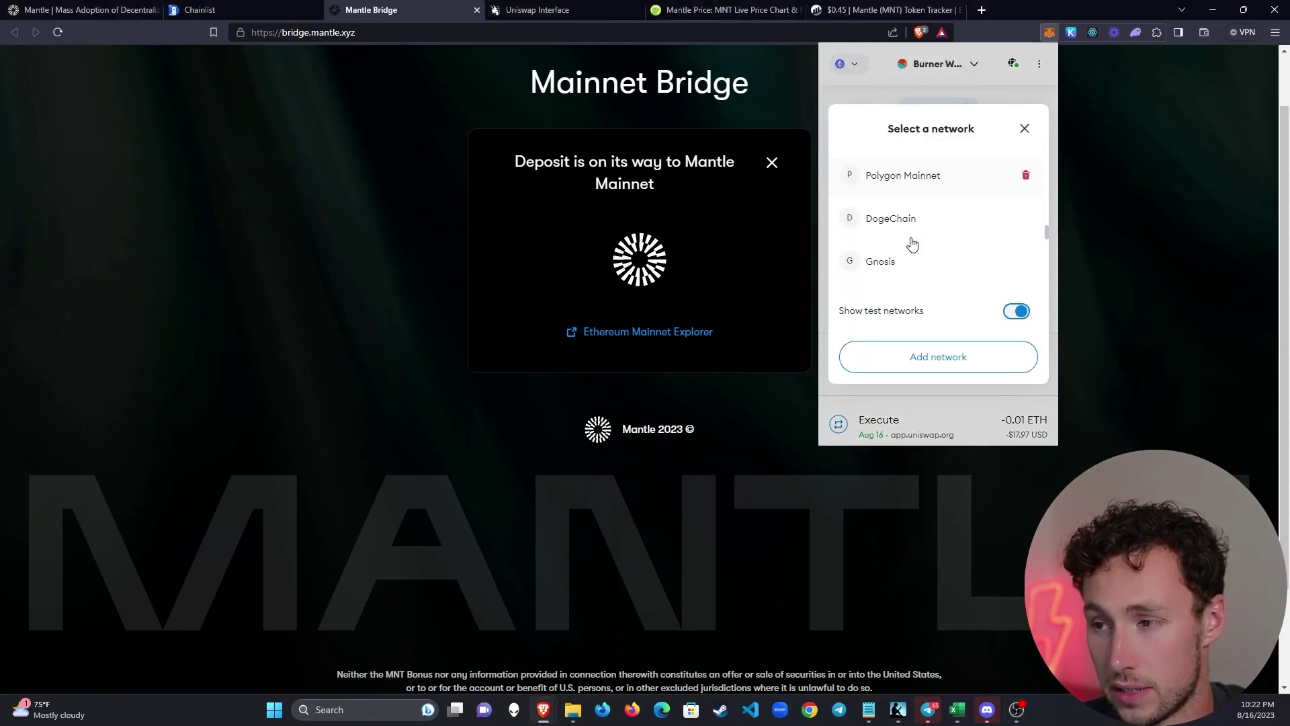
scroll(948, 198, down, 1)
scroll(949, 202, up, 1)
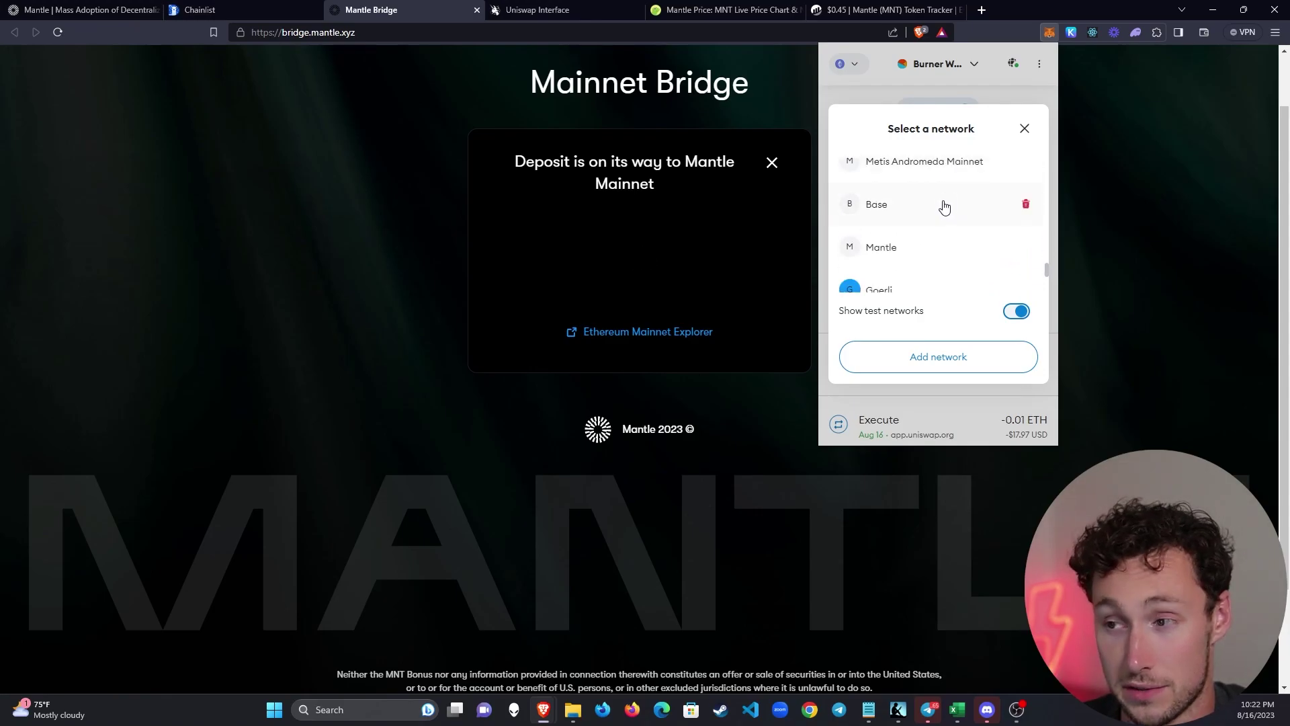
click(876, 291)
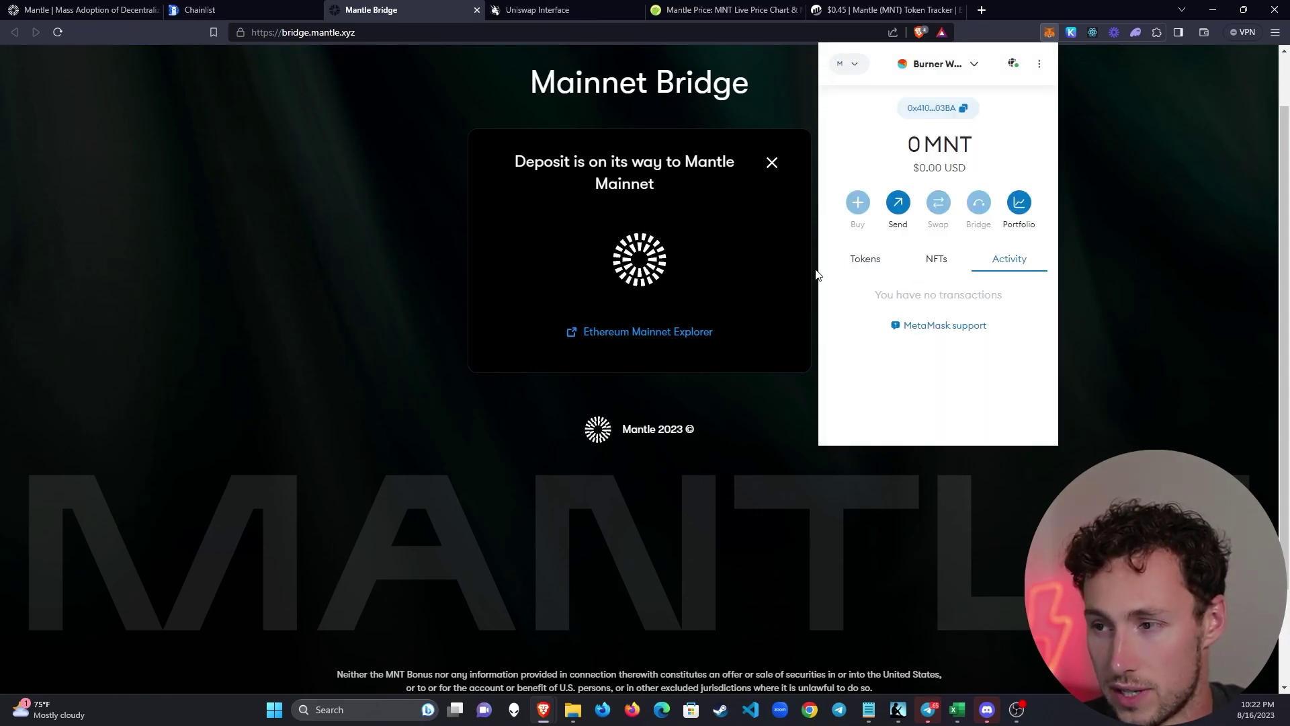
click(867, 261)
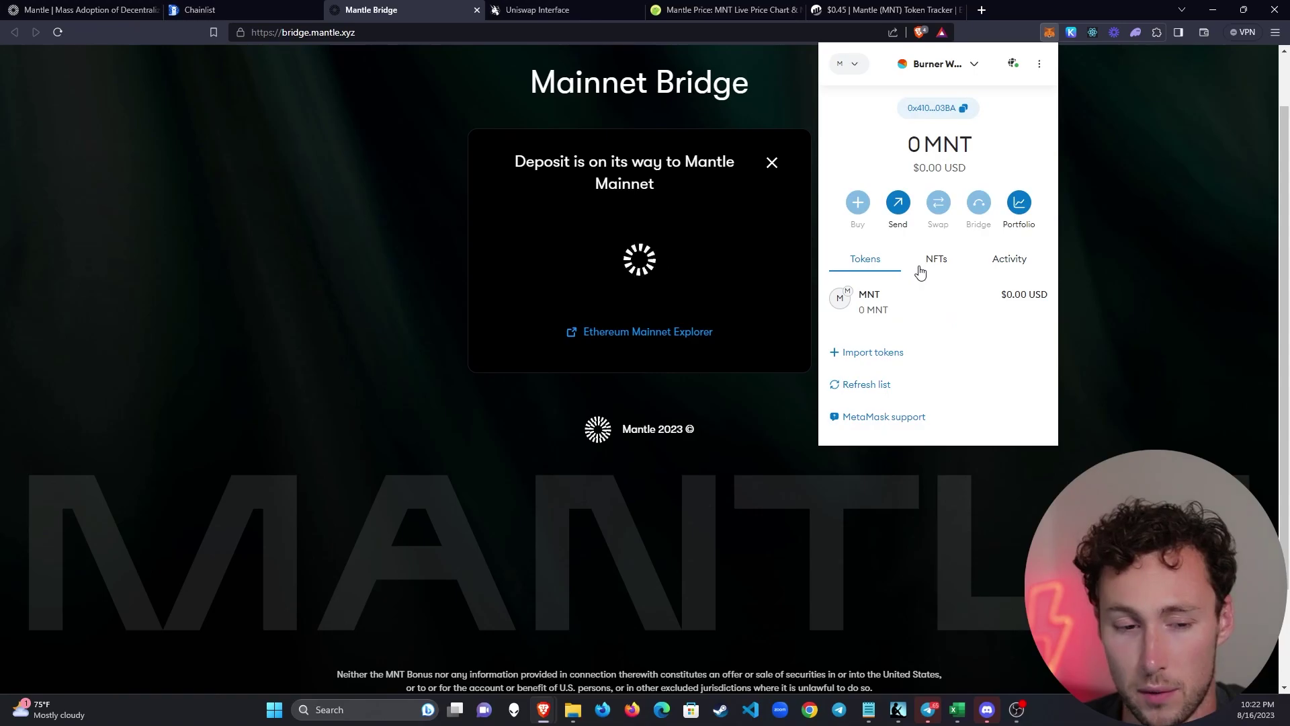